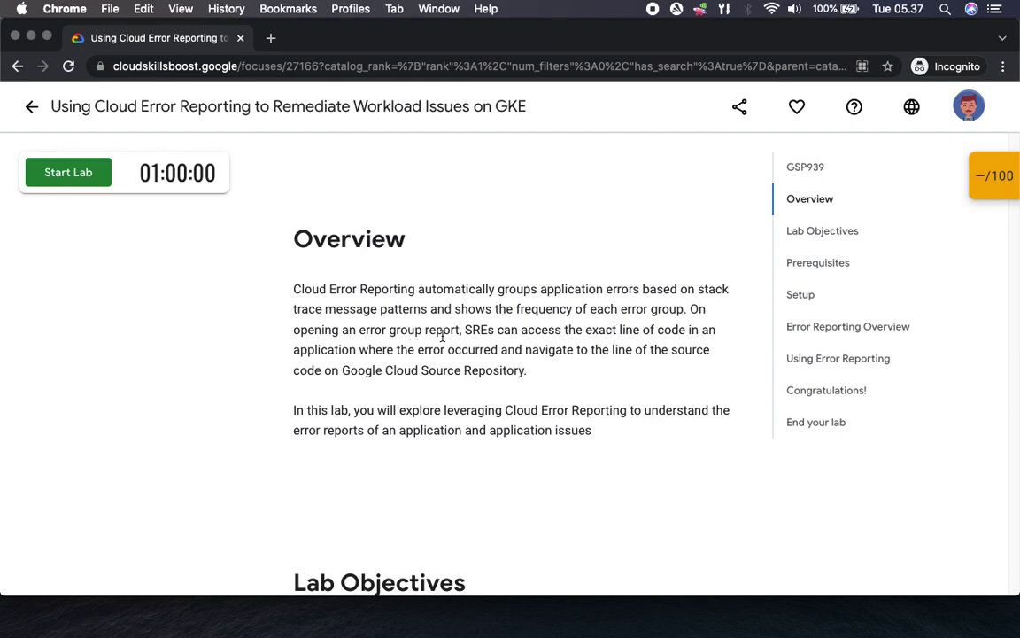
# Review the lab's overview, objectives, scoring checkpoints, prerequisites and setup instructions, including the sign-in and Cloud Shell sections
pyautogui.scroll(-5, 390, 389)
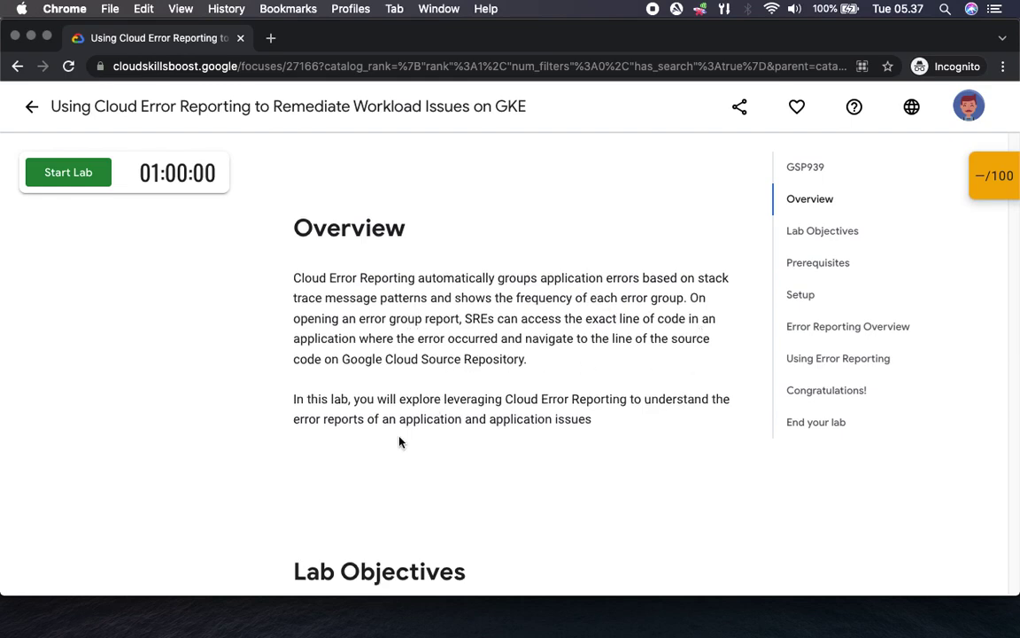
pyautogui.scroll(-4, 391, 389)
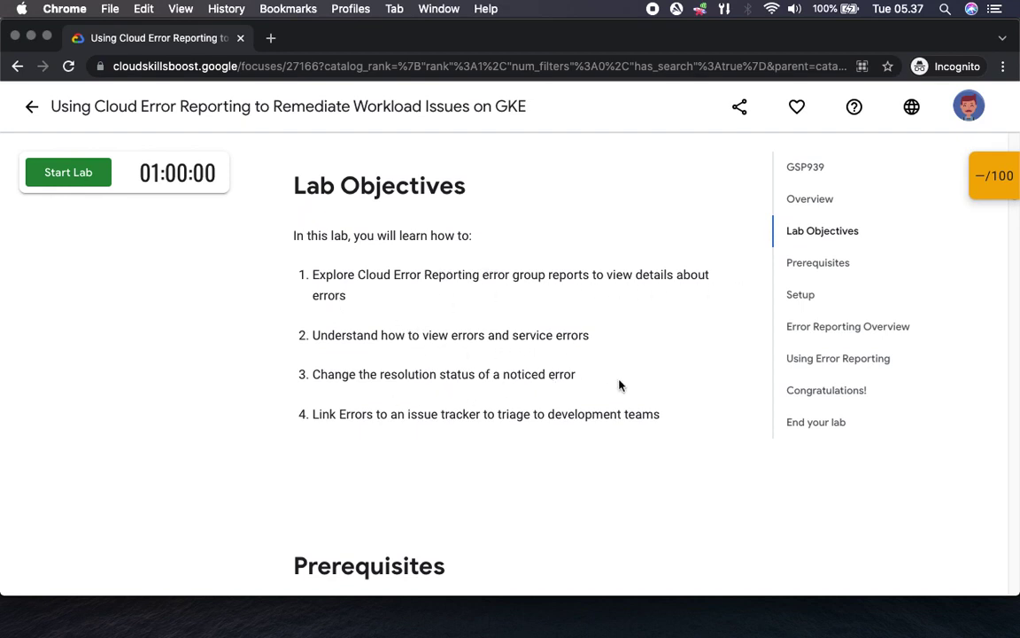
pyautogui.click(985, 175)
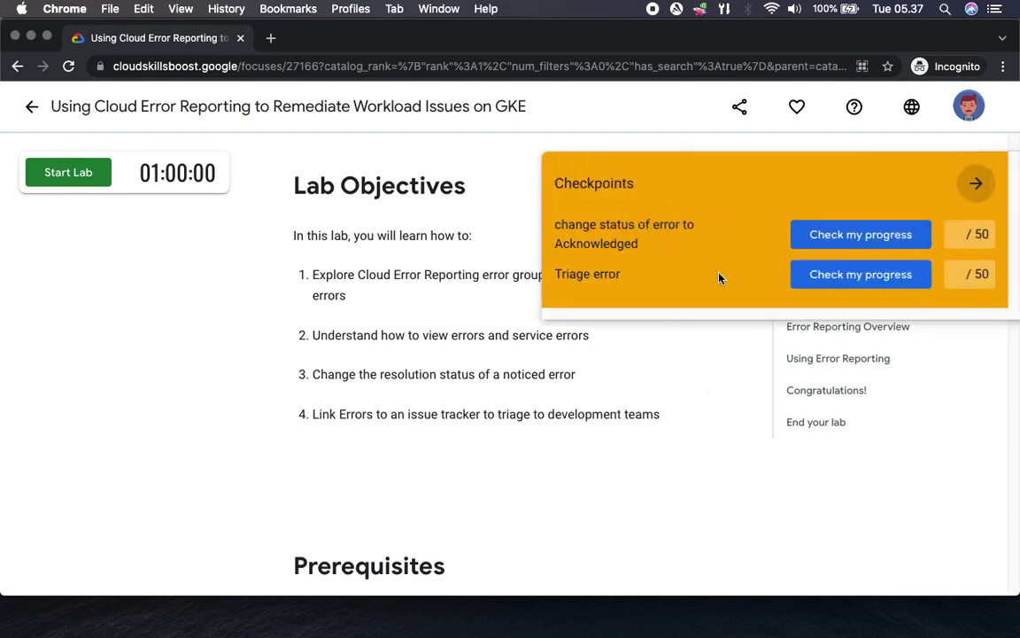
pyautogui.click(980, 184)
pyautogui.scroll(-5, 587, 471)
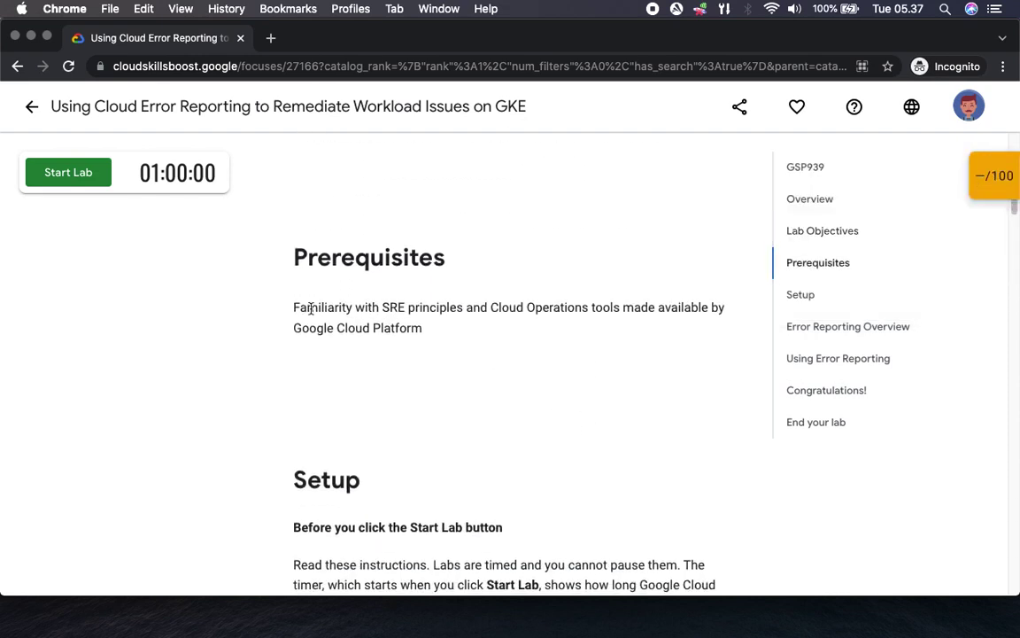
pyautogui.scroll(-5, 494, 382)
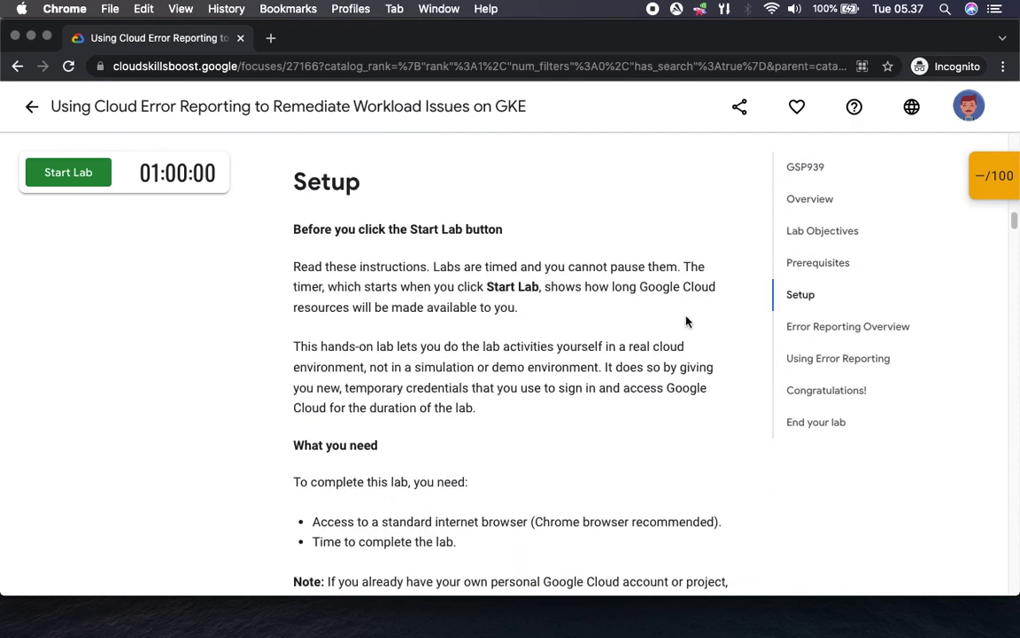
pyautogui.scroll(-4, 371, 465)
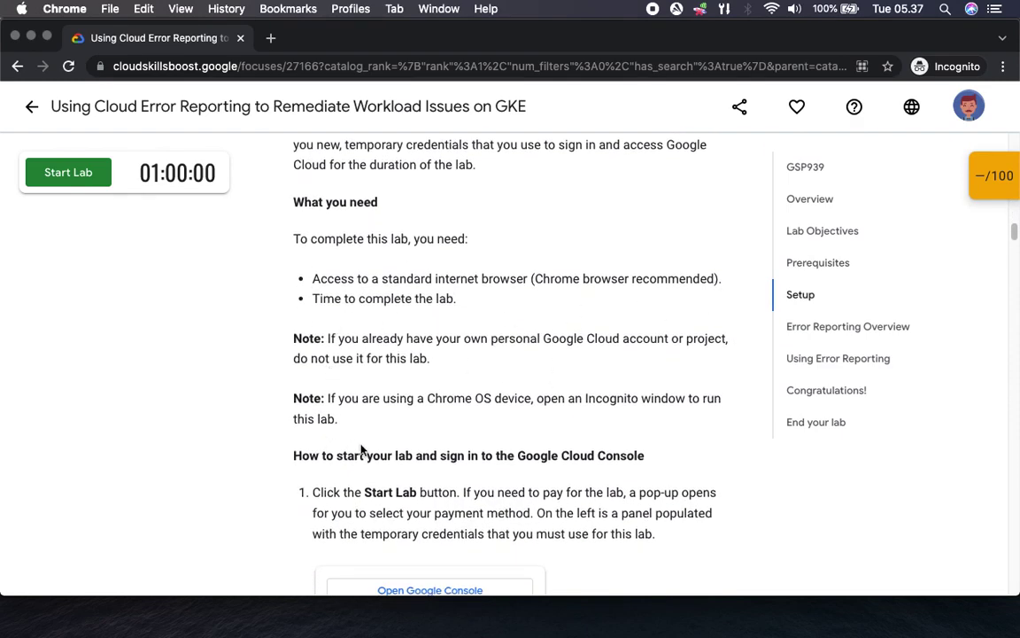
pyautogui.scroll(-3, 352, 449)
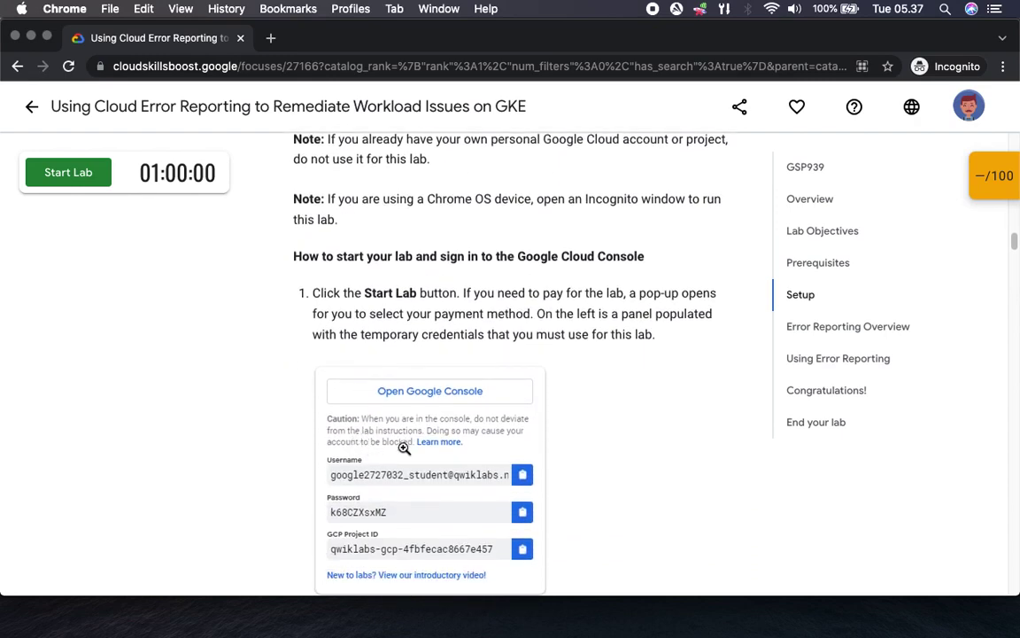
pyautogui.scroll(-4, 400, 446)
pyautogui.scroll(-4, 436, 470)
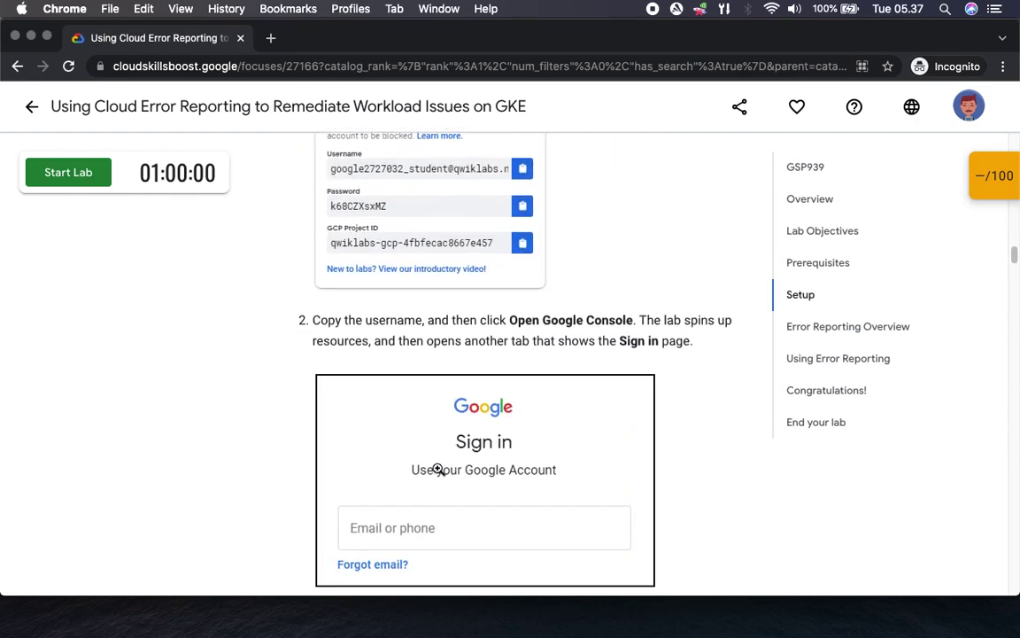
pyautogui.scroll(-3, 442, 465)
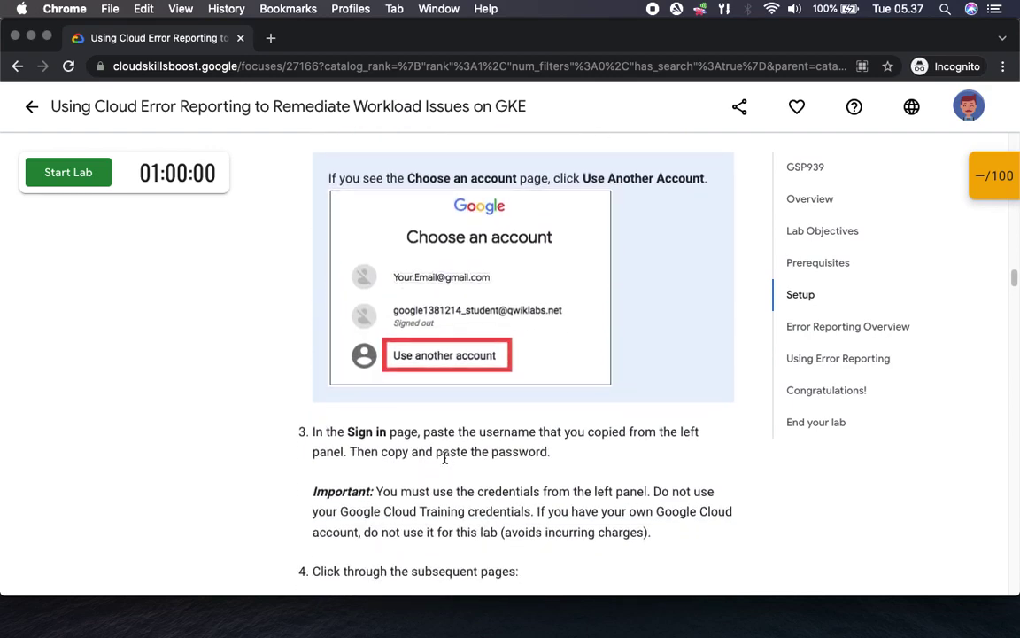
pyautogui.scroll(-4, 445, 458)
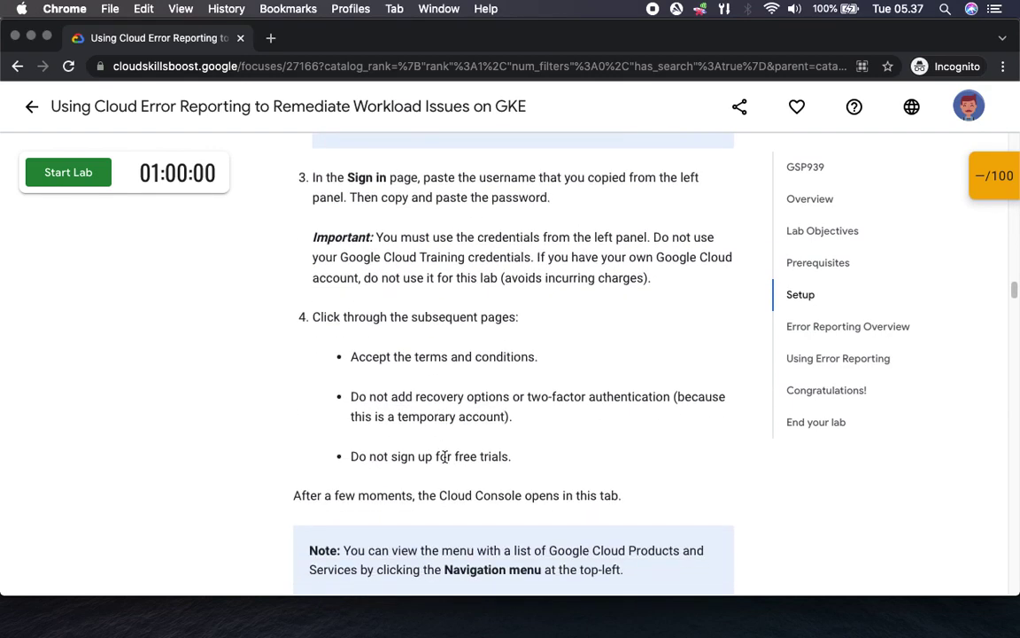
pyautogui.scroll(-5, 444, 456)
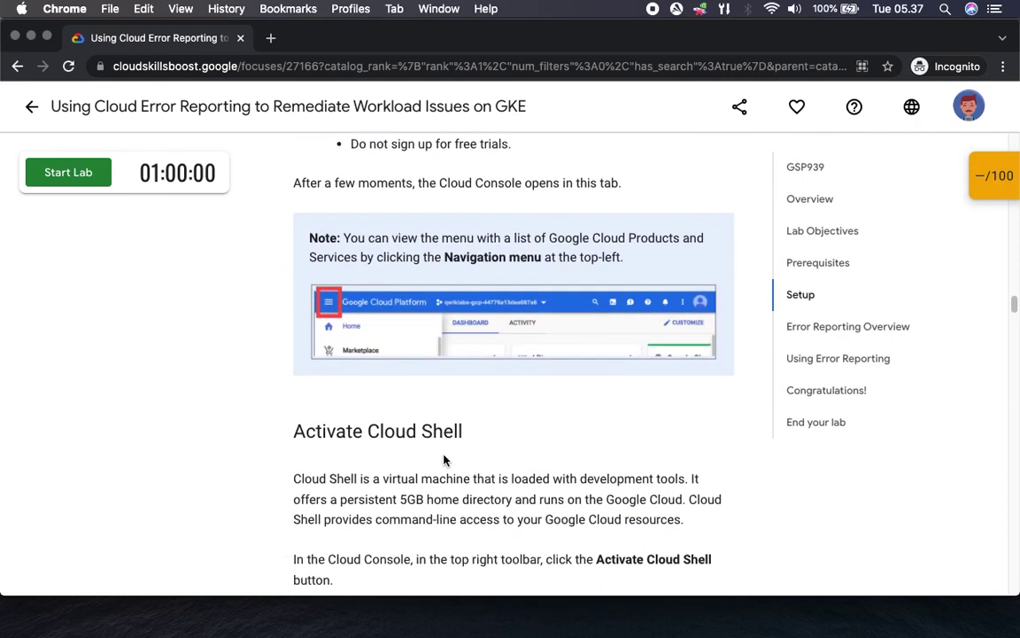
pyautogui.scroll(-5, 379, 442)
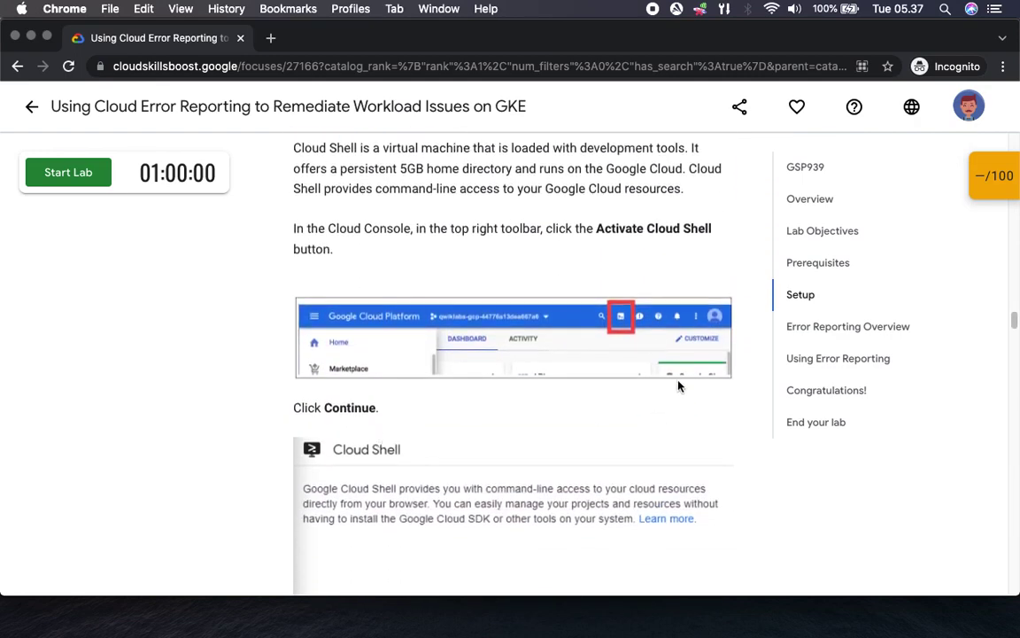
pyautogui.scroll(-4, 598, 315)
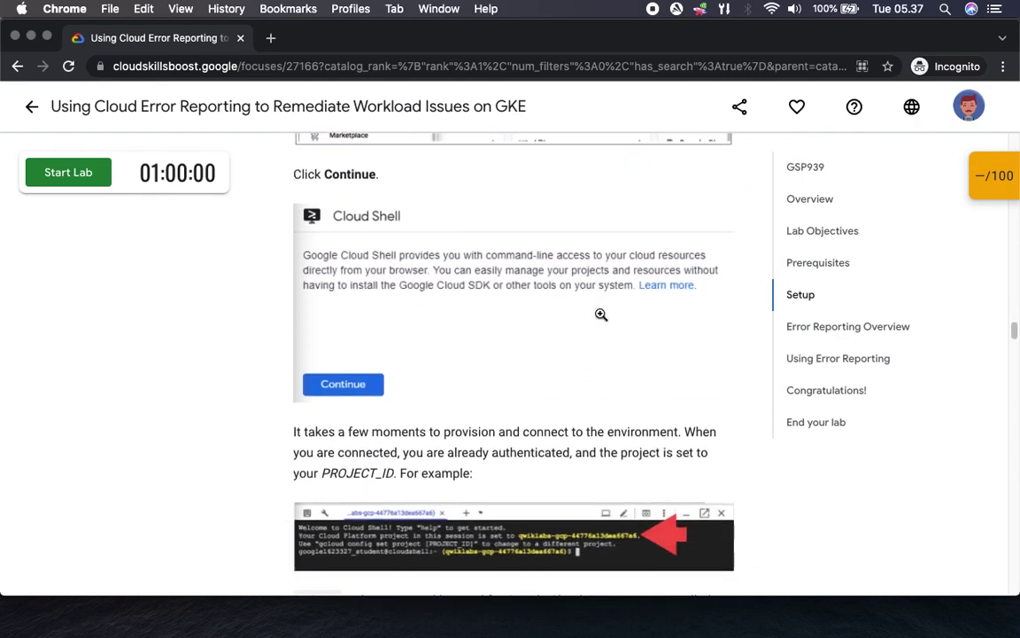
pyautogui.scroll(-4, 549, 541)
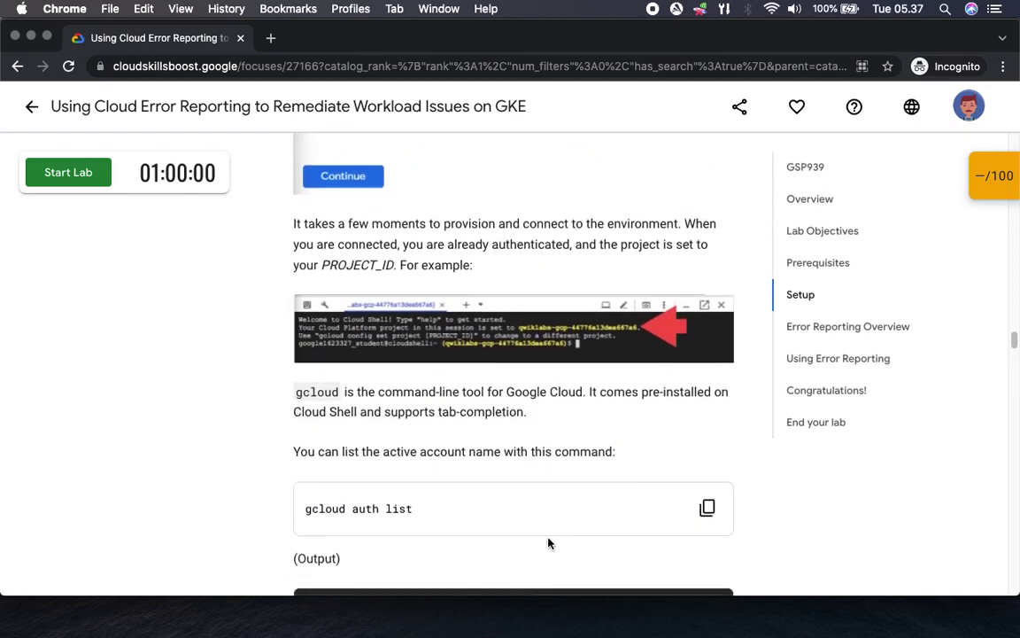
pyautogui.scroll(-5, 544, 534)
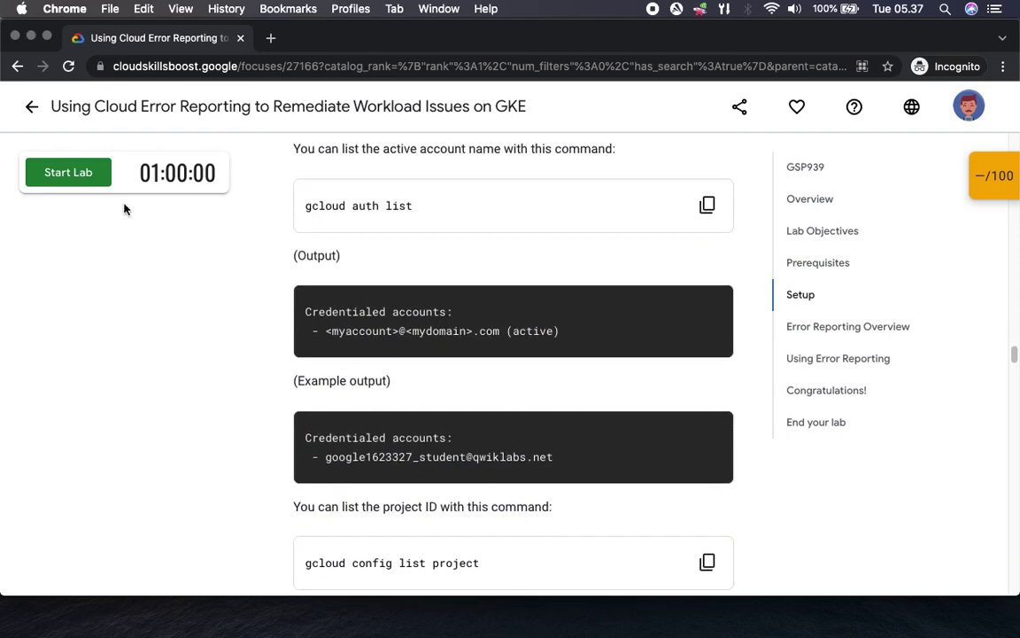
# Start the lab, open the reCAPTCHA check and submit the squares containing fire hydrants
pyautogui.click(84, 184)
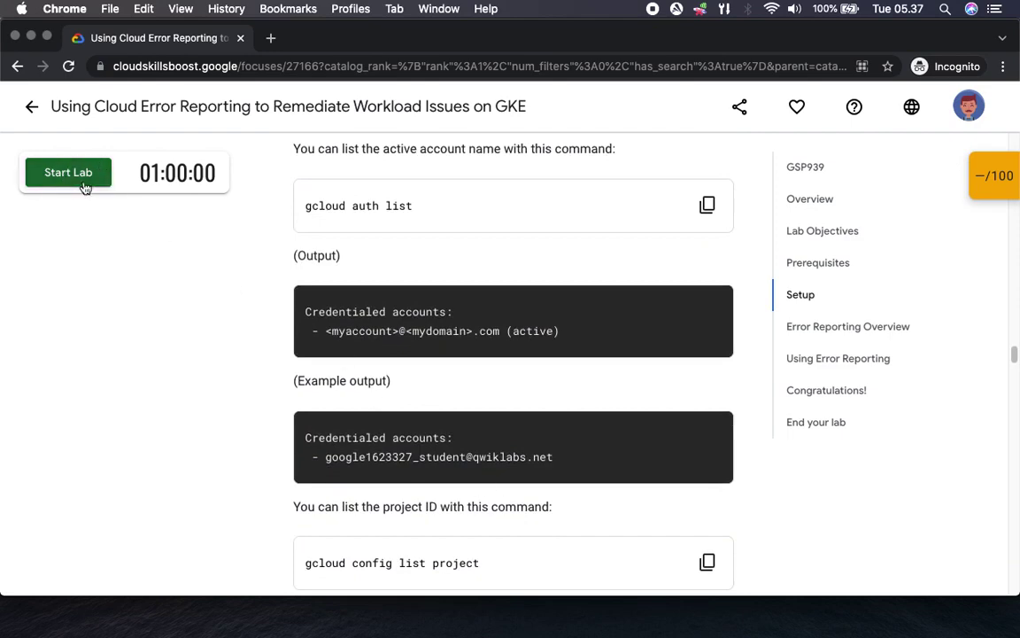
pyautogui.click(76, 218)
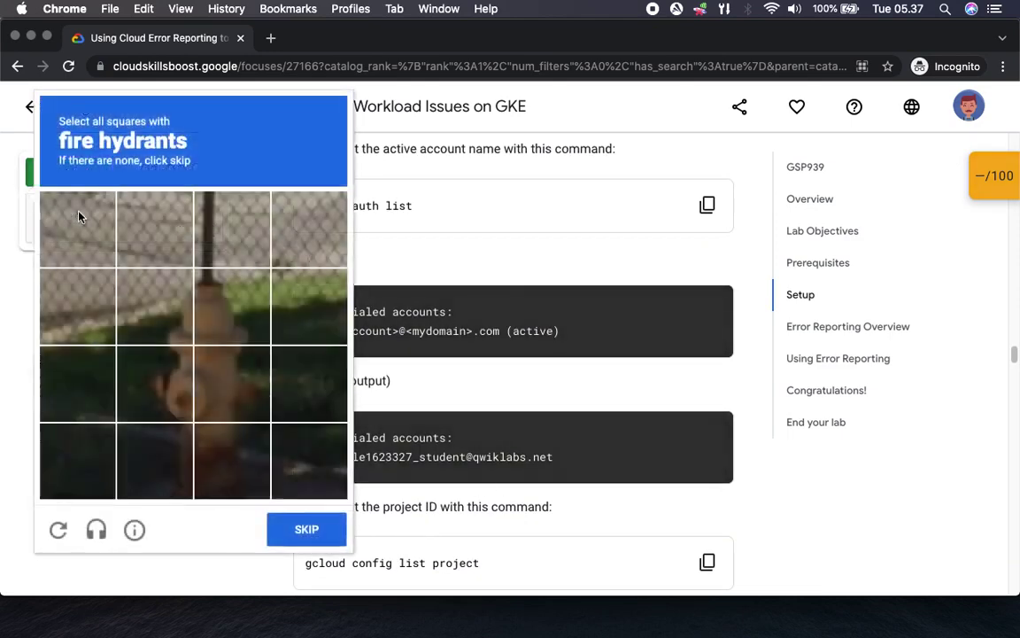
pyautogui.click(155, 460)
pyautogui.click(232, 461)
pyautogui.click(232, 383)
pyautogui.click(160, 372)
pyautogui.click(155, 305)
pyautogui.click(209, 303)
pyautogui.click(280, 529)
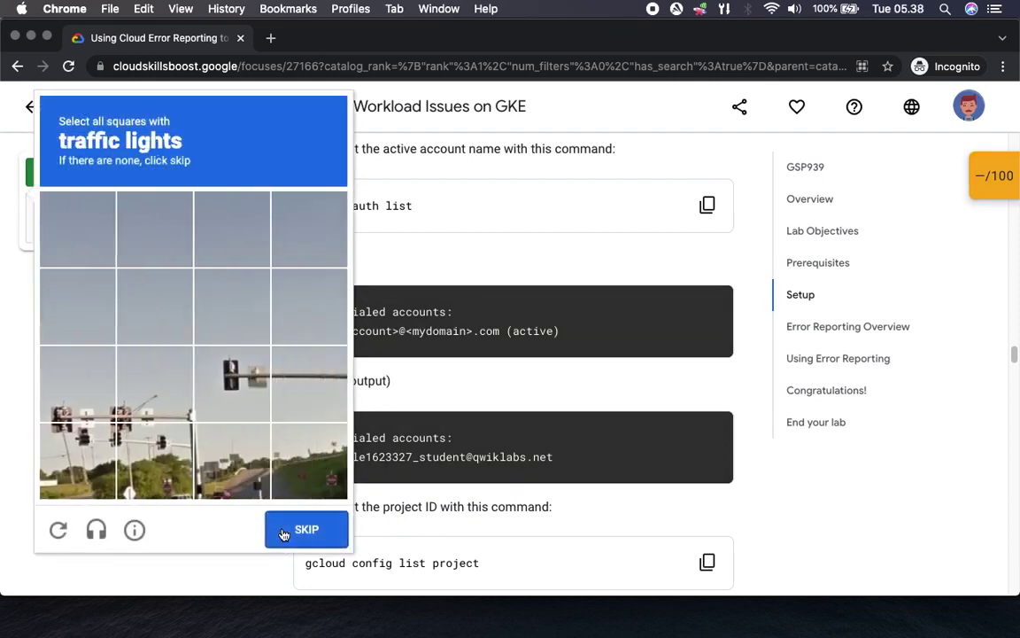
# Select the squares containing traffic lights in the second reCAPTCHA challenge and submit them
pyautogui.click(78, 452)
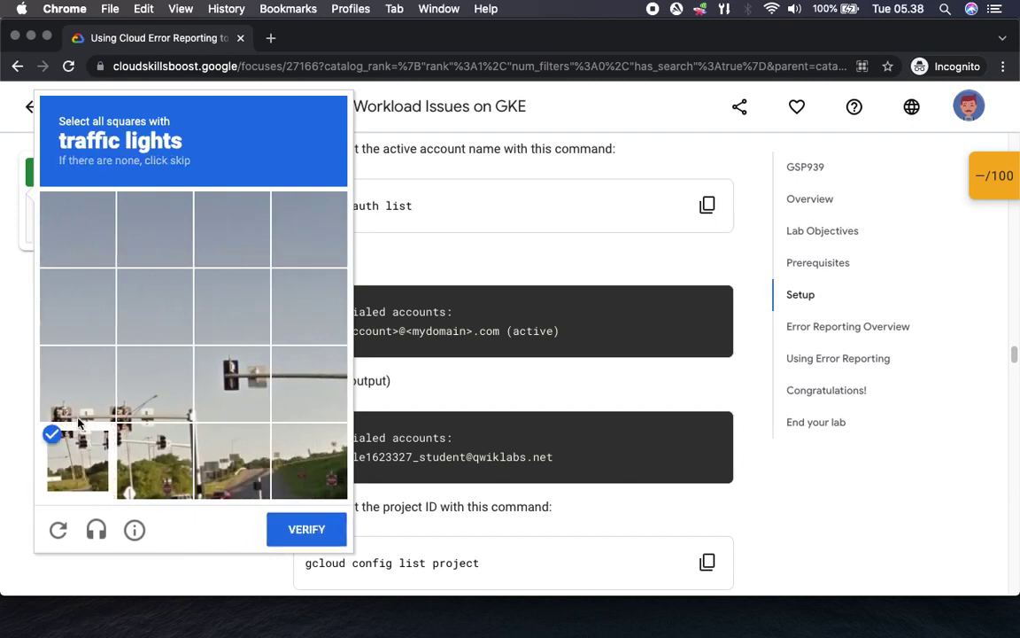
pyautogui.click(155, 452)
pyautogui.click(232, 384)
pyautogui.click(308, 530)
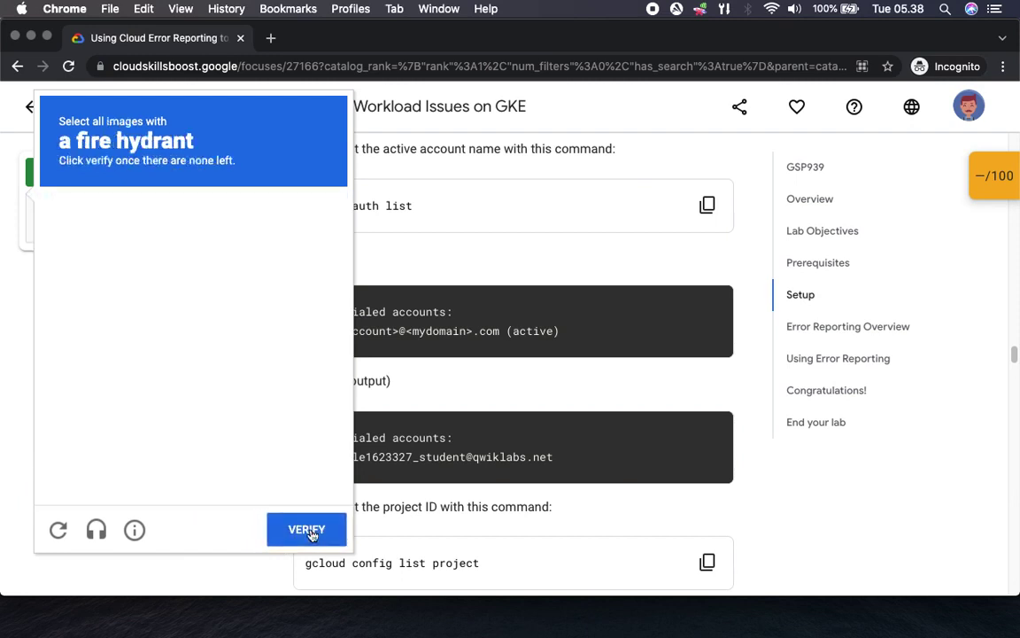
# Complete the fire hydrant image challenge and launch the lab by charging it to the subscription
pyautogui.click(89, 241)
pyautogui.click(193, 344)
pyautogui.click(300, 345)
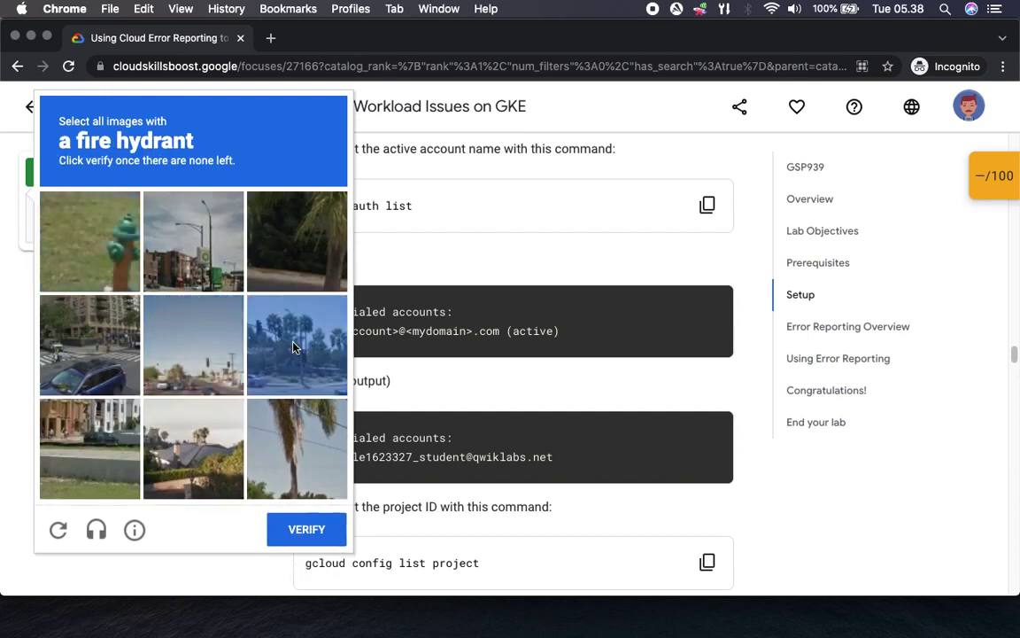
pyautogui.click(92, 239)
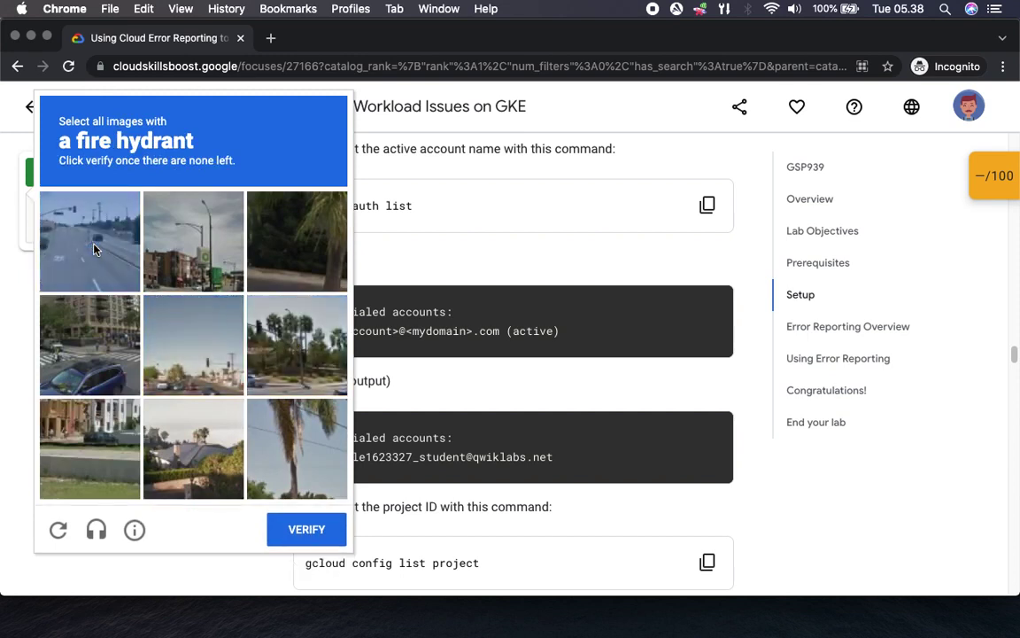
pyautogui.click(311, 530)
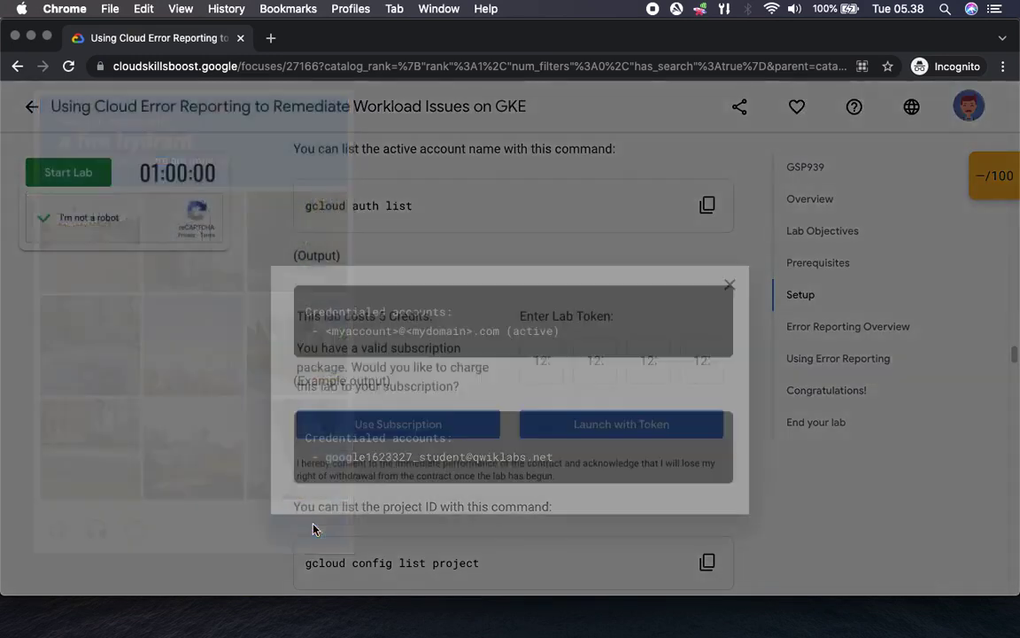
pyautogui.click(406, 372)
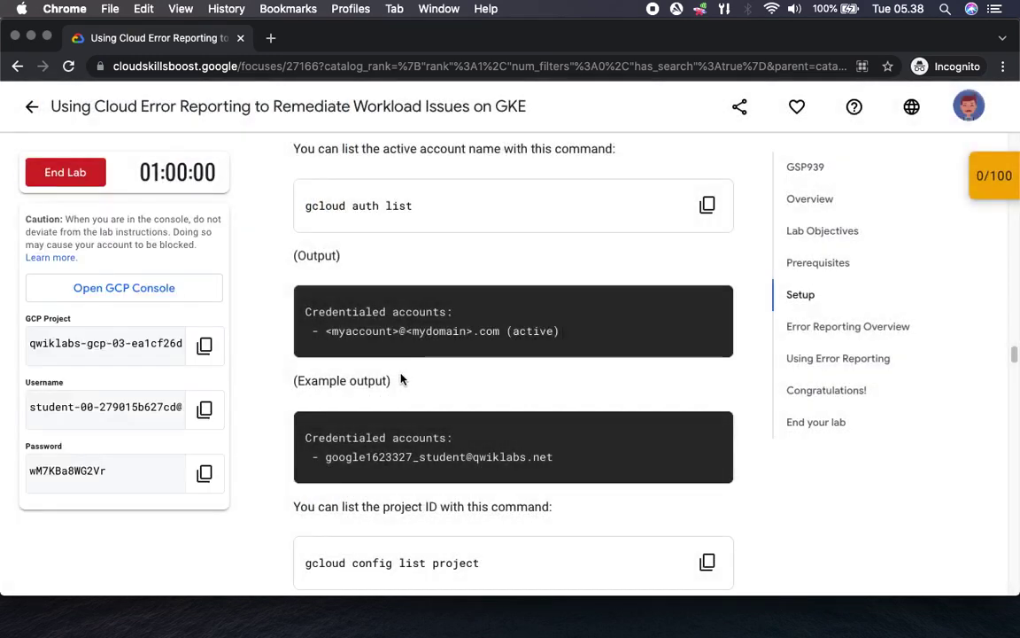
# Copy the temporary lab username, open the GCP Console sign-in page and submit the username there
pyautogui.click(203, 345)
pyautogui.click(175, 297)
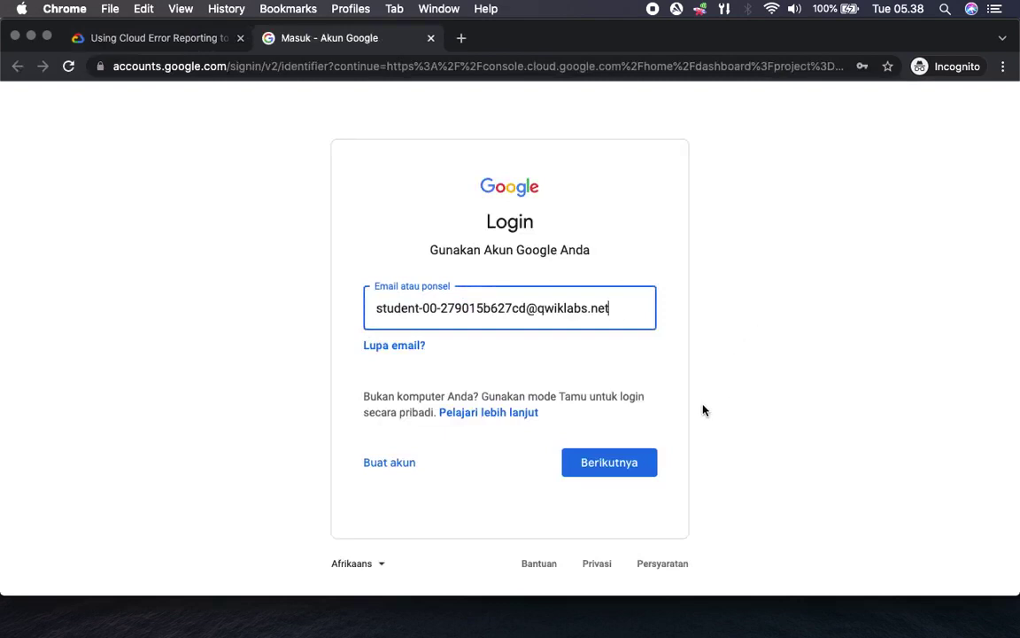
pyautogui.click(629, 473)
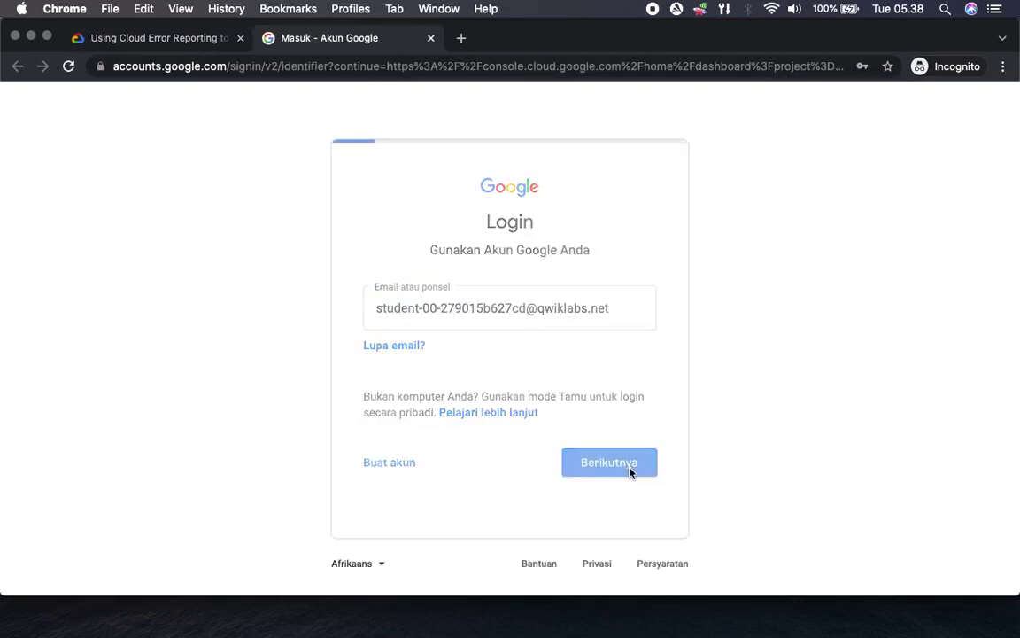
# Copy the temporary lab password from the lab page and submit it in the Google sign-in password field
pyautogui.click(175, 38)
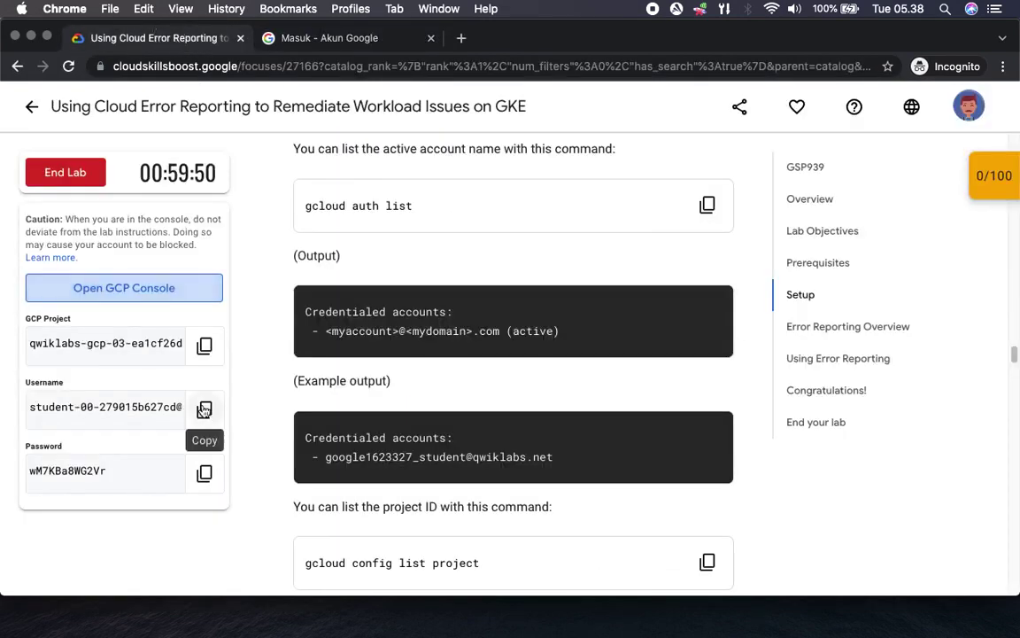
pyautogui.click(204, 473)
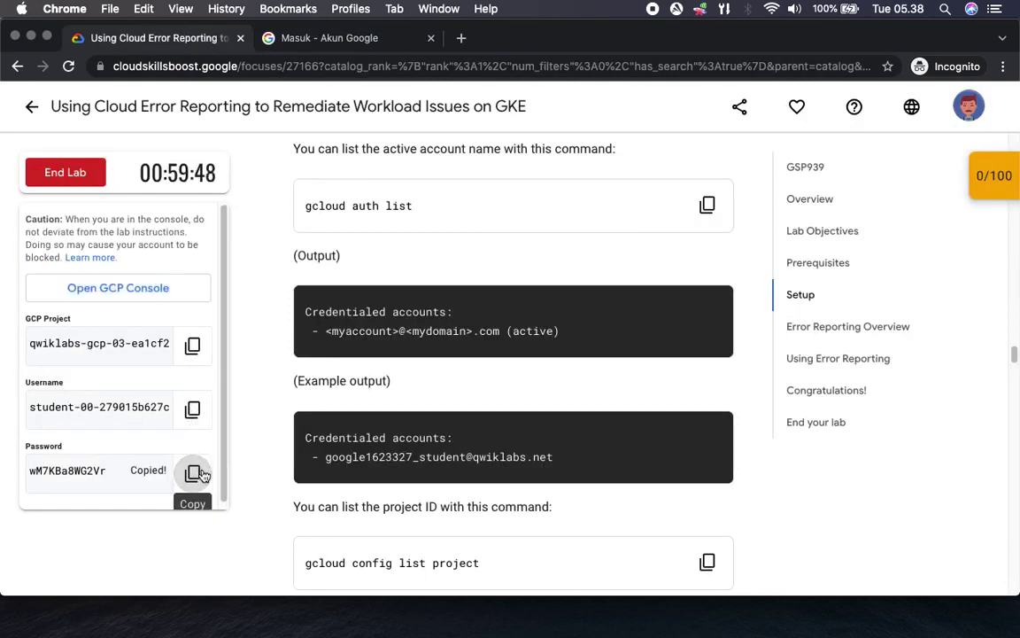
pyautogui.click(333, 40)
pyautogui.press('super+v')
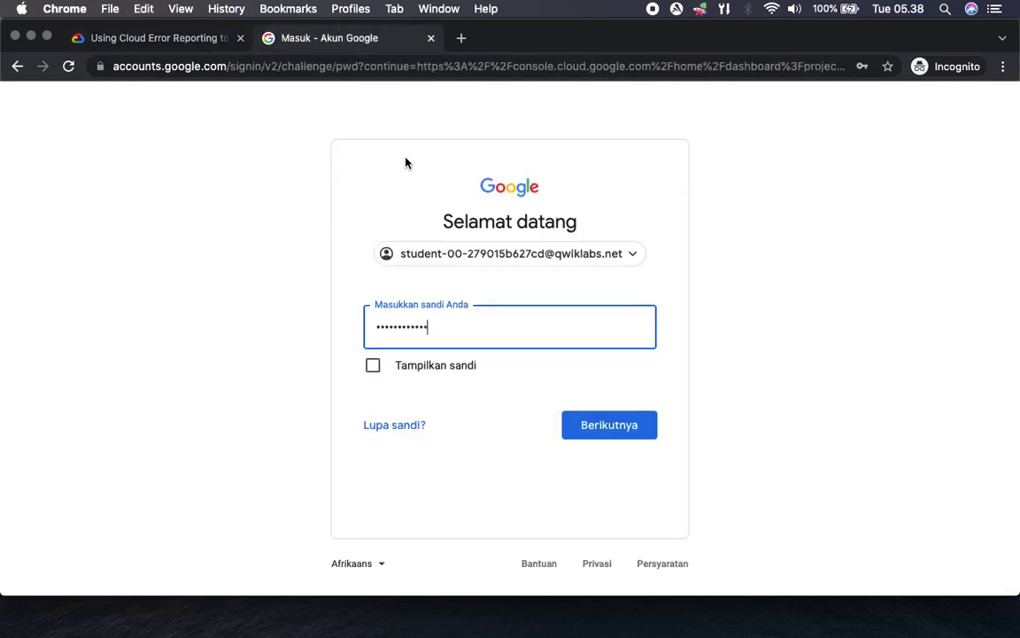
pyautogui.click(588, 425)
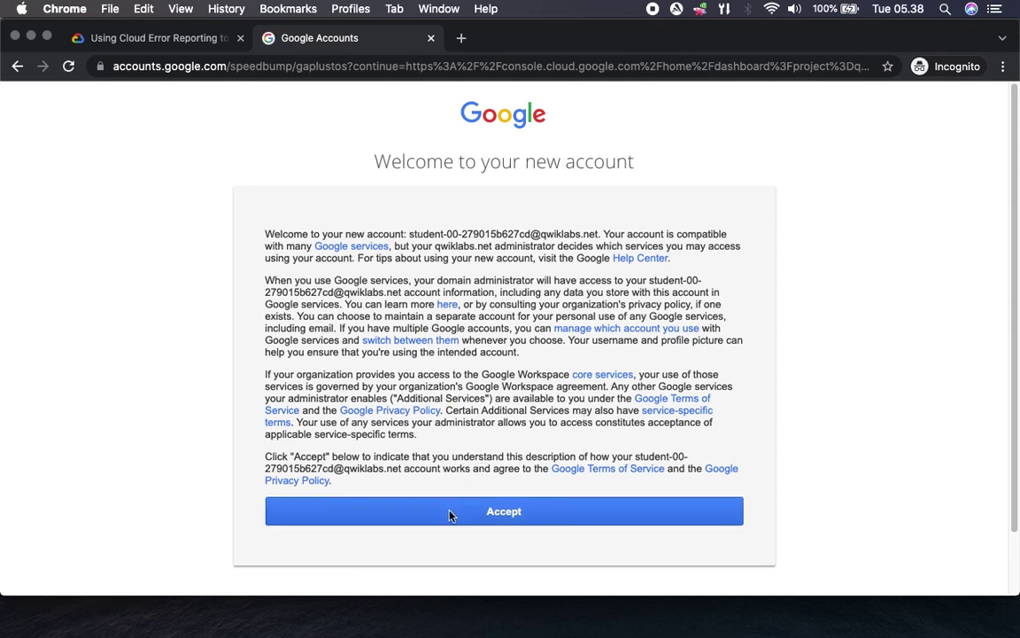
# Accept the new account notice and the Google Cloud Platform Terms of Service, and dismiss the product tip
pyautogui.click(450, 515)
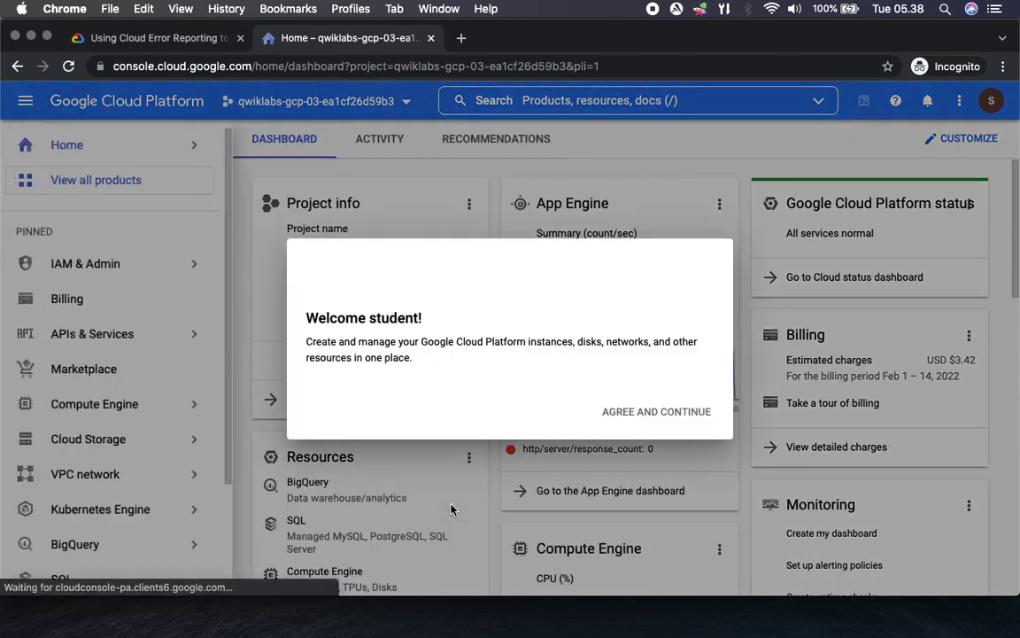
pyautogui.click(312, 367)
pyautogui.click(657, 539)
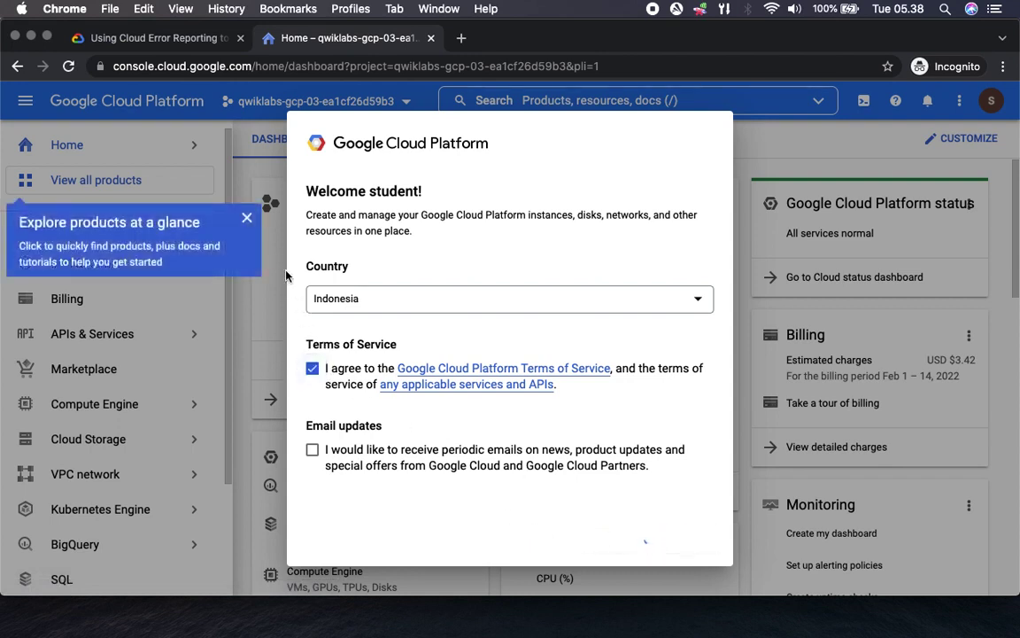
pyautogui.click(246, 218)
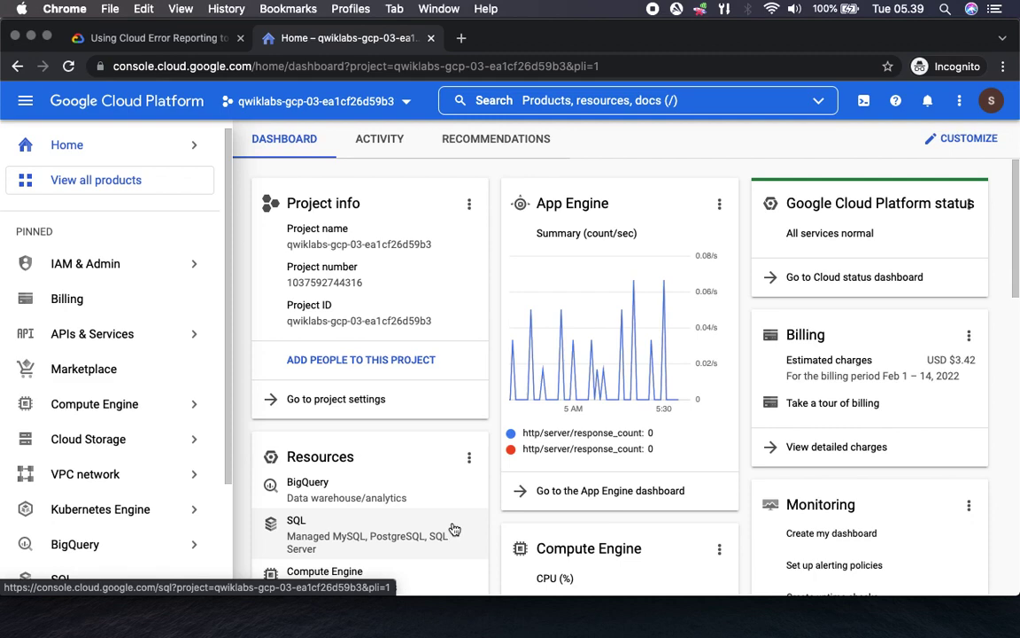
# Return to the lab page for the Cloud Shell instructions and activate Cloud Shell in the console
pyautogui.click(158, 39)
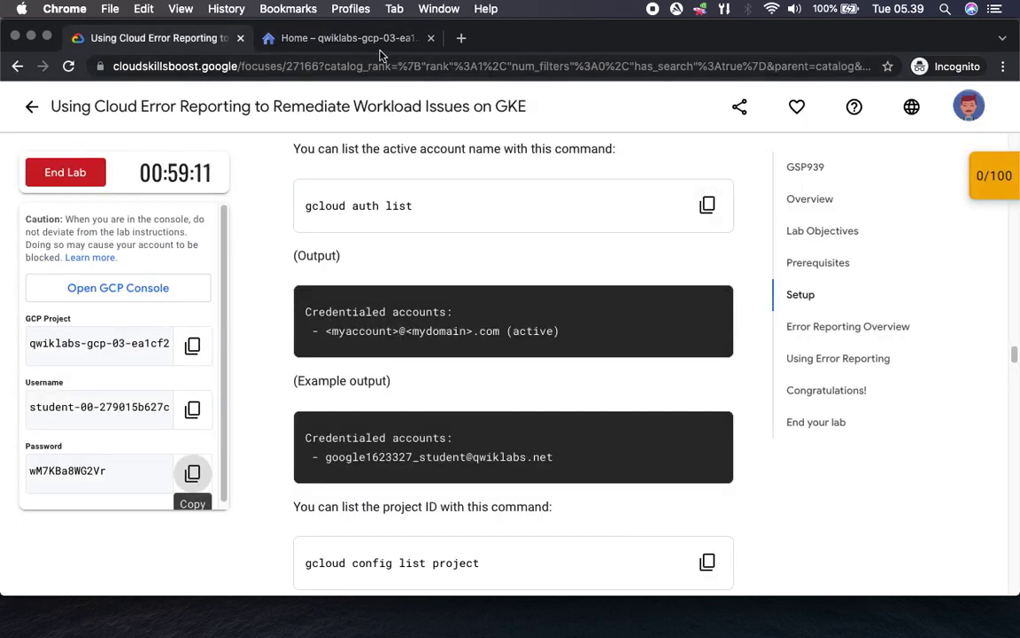
pyautogui.click(346, 38)
pyautogui.click(863, 101)
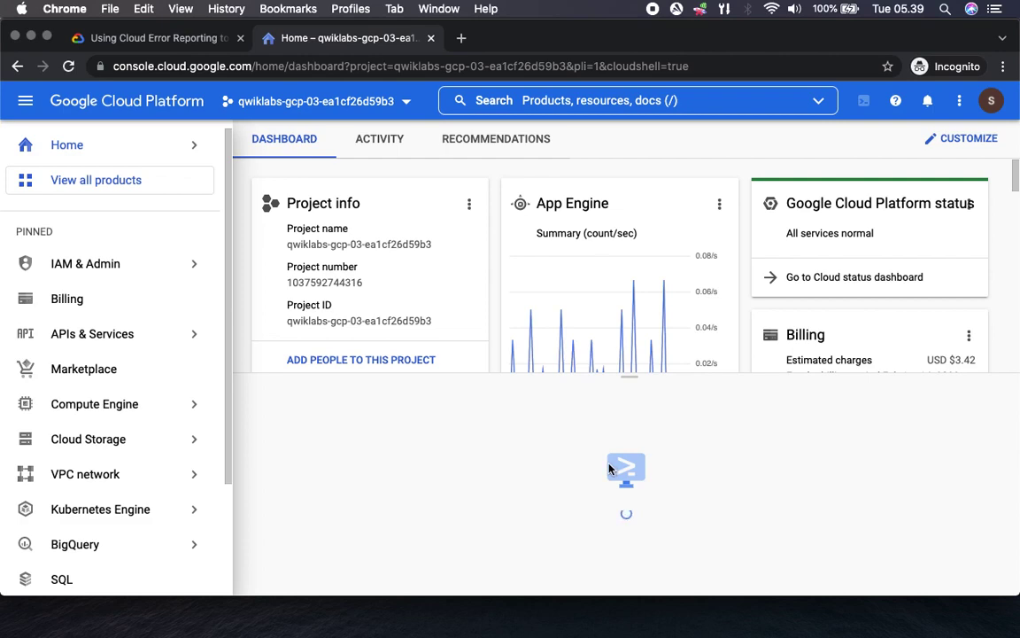
# Continue into the Cloud Shell session and set the terminal's text size to Medium
pyautogui.click(848, 554)
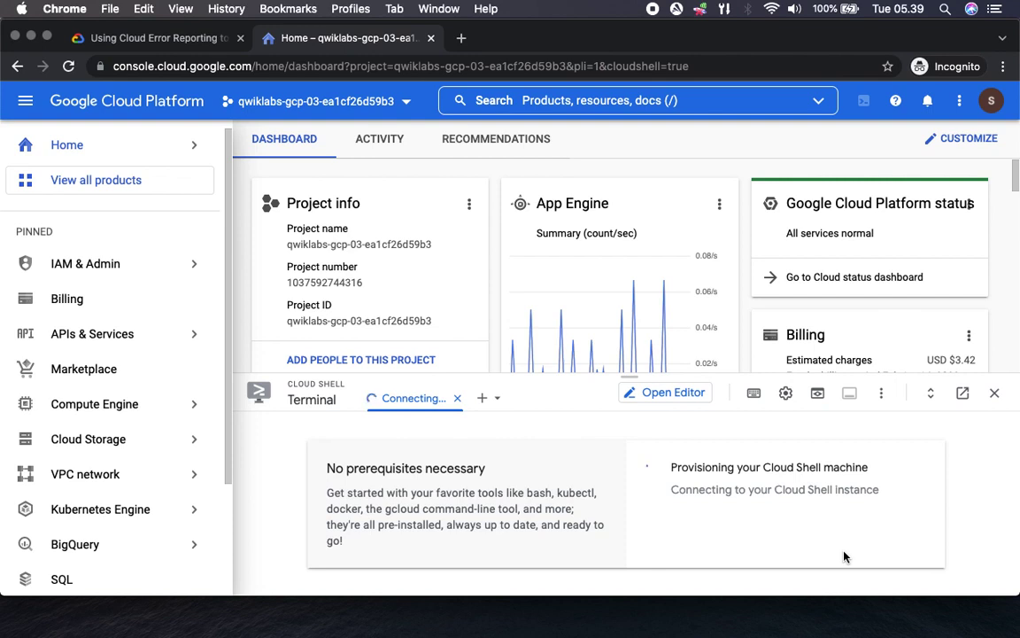
pyautogui.click(760, 490)
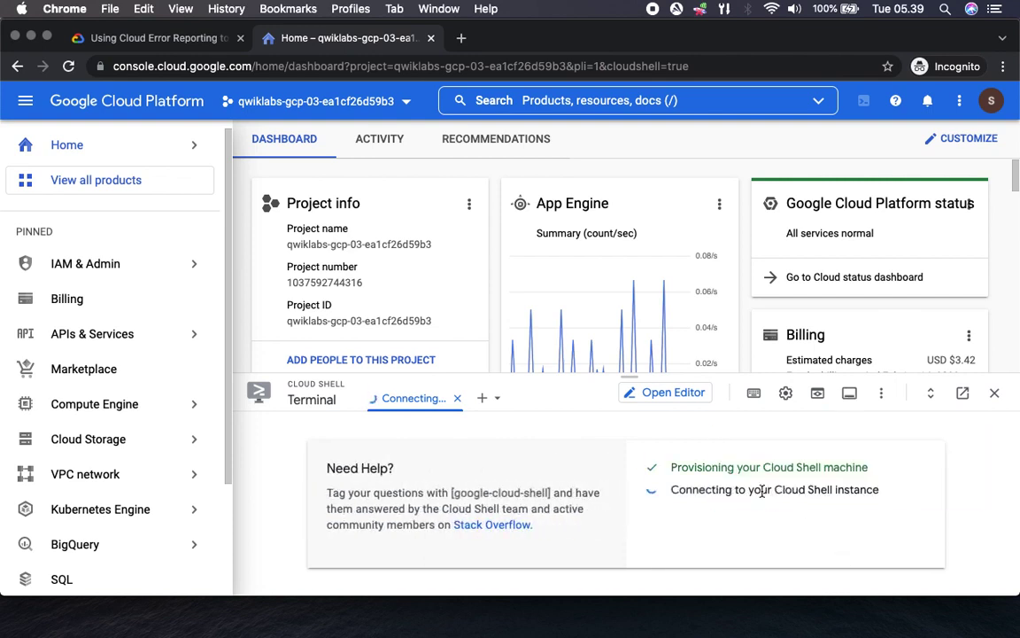
pyautogui.click(786, 401)
pyautogui.moveTo(671, 464)
pyautogui.moveTo(531, 471)
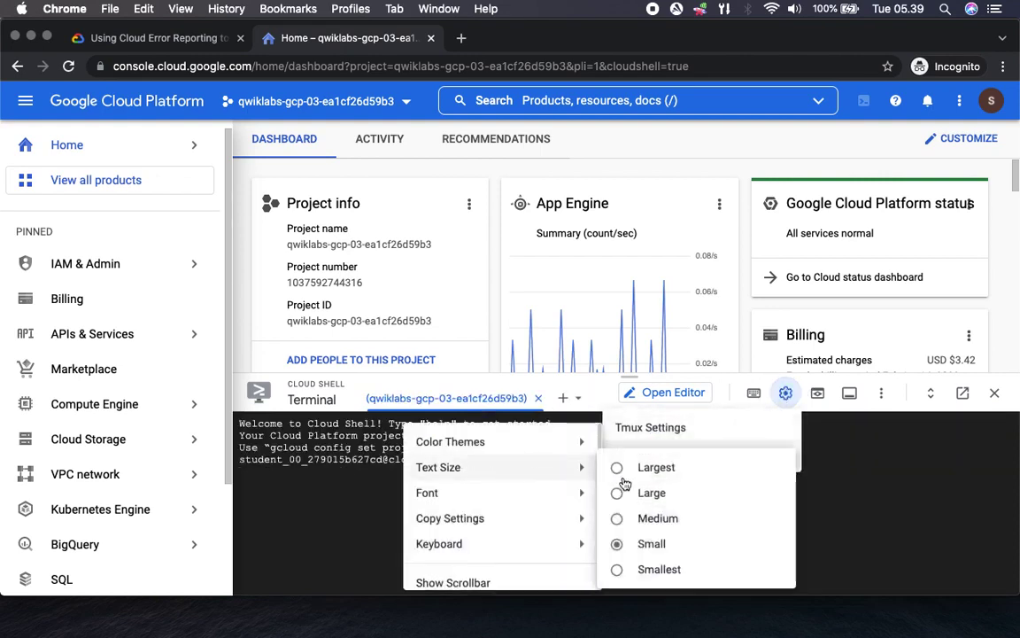
pyautogui.click(673, 520)
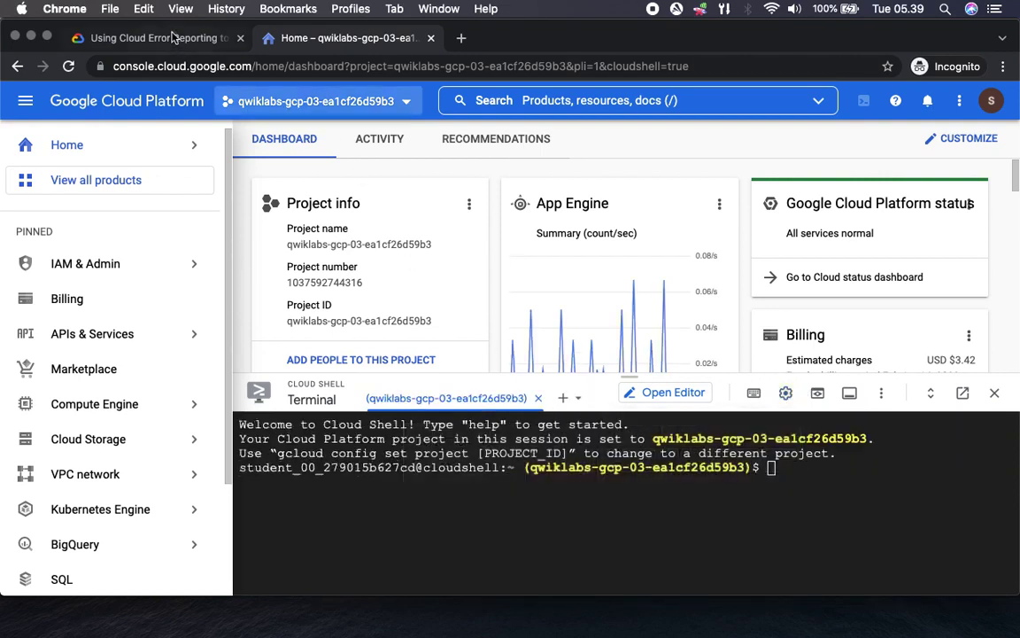
# Copy the gcloud auth list command from the lab page and run it in the Cloud Shell terminal
pyautogui.click(156, 37)
pyautogui.click(707, 205)
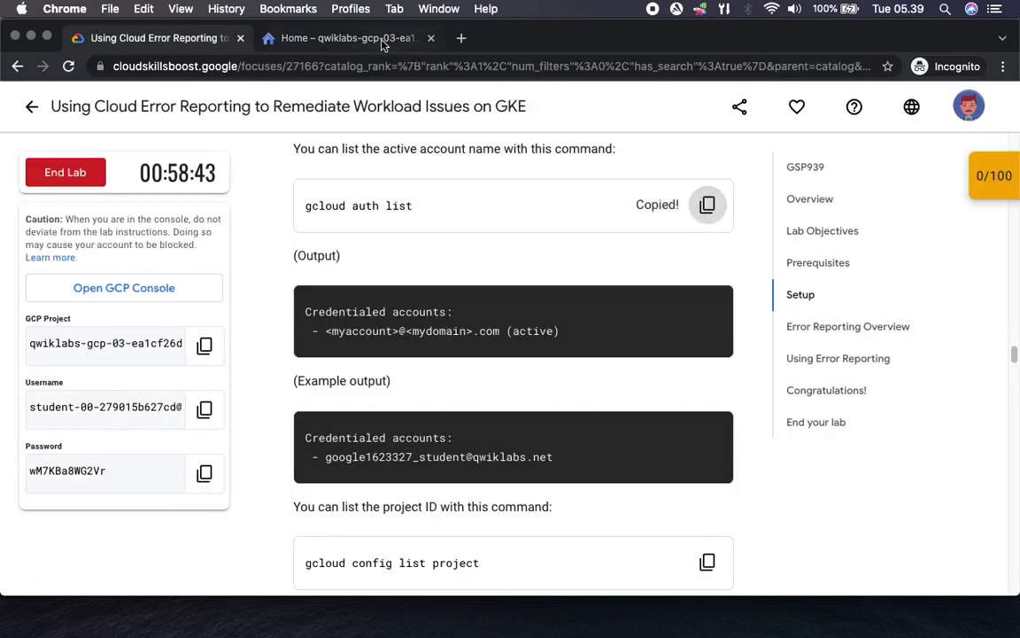
pyautogui.click(348, 37)
pyautogui.press('super+v')
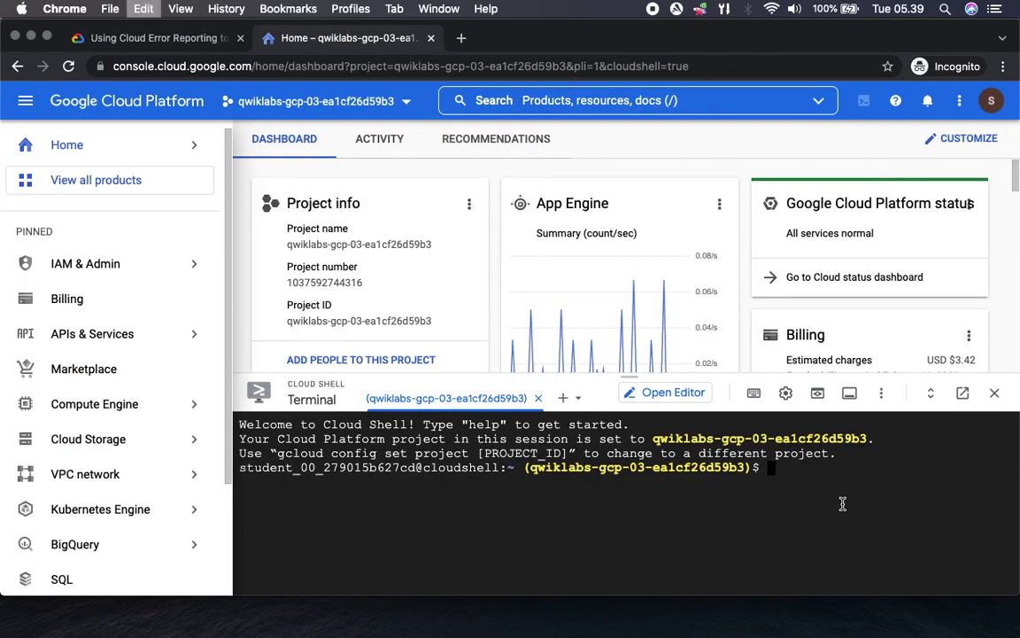
pyautogui.press('Return')
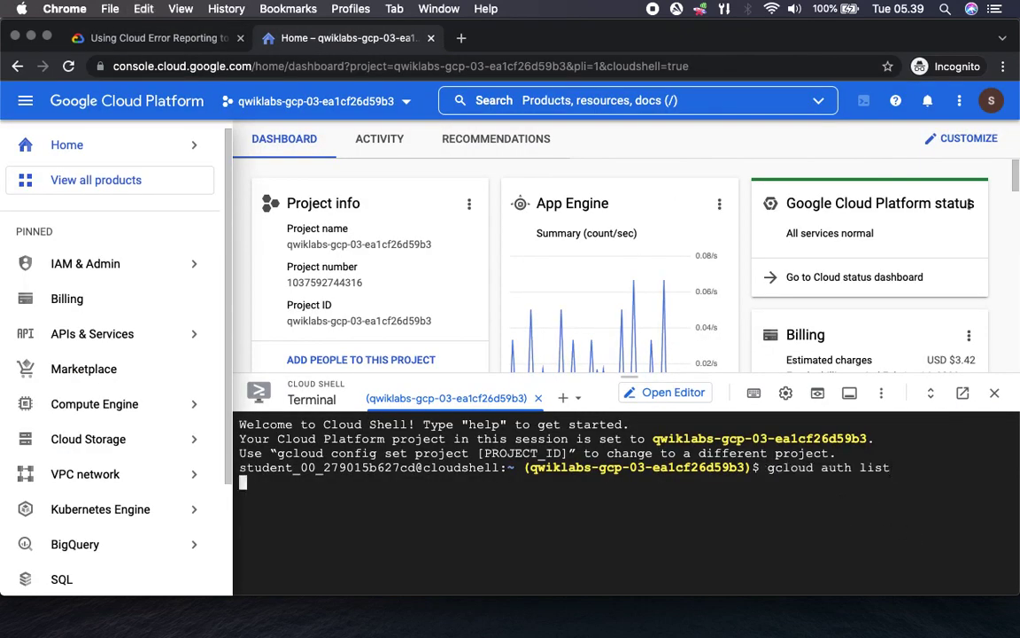
pyautogui.click(737, 544)
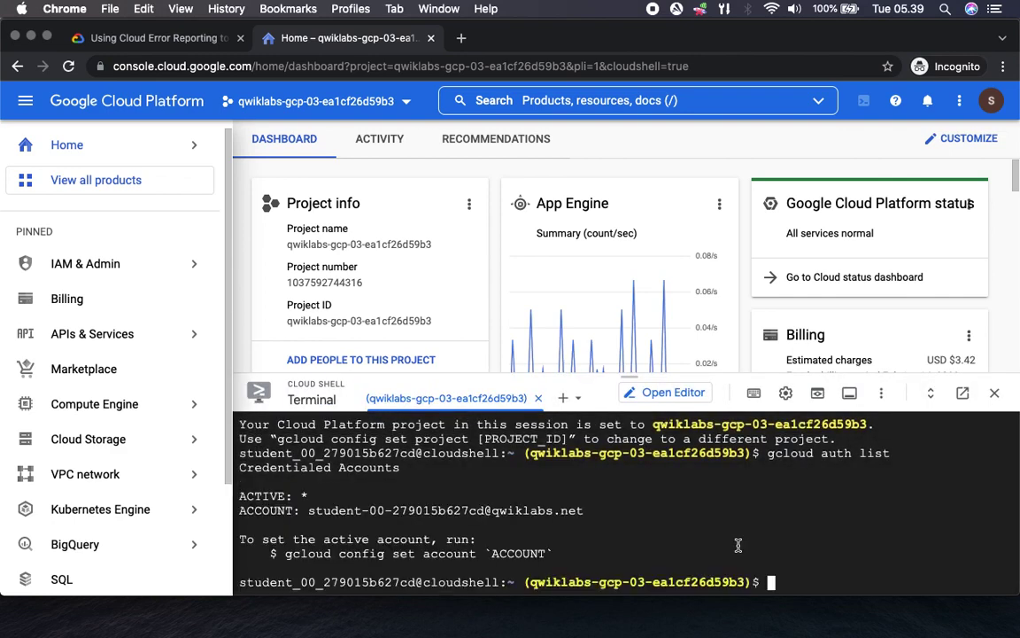
# Copy the gcloud config list project command from the lab instructions and run it in Cloud Shell
pyautogui.click(177, 40)
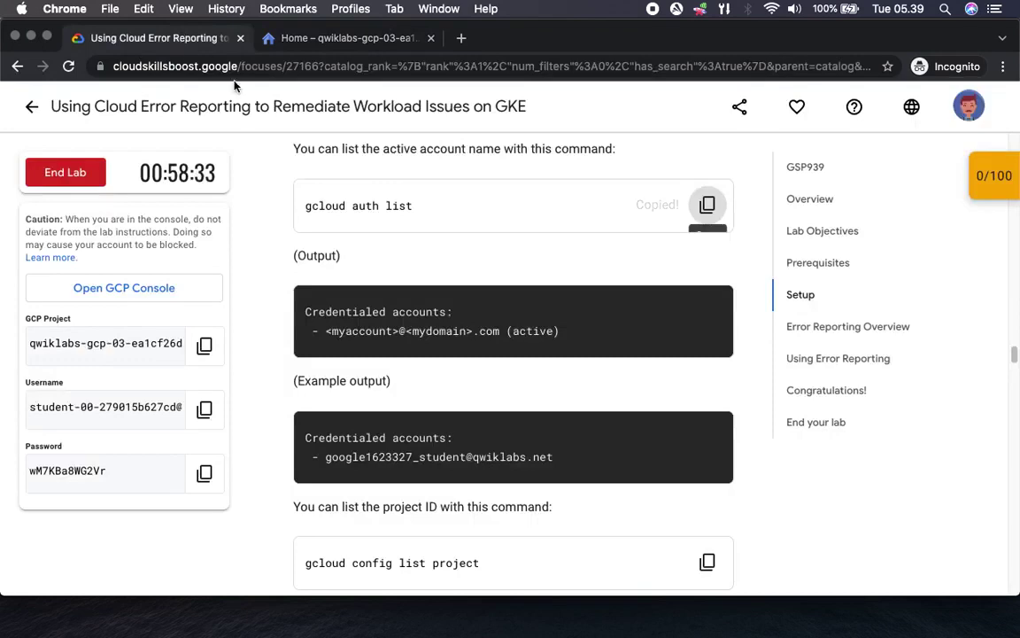
pyautogui.scroll(-5, 656, 426)
pyautogui.scroll(-1, 651, 426)
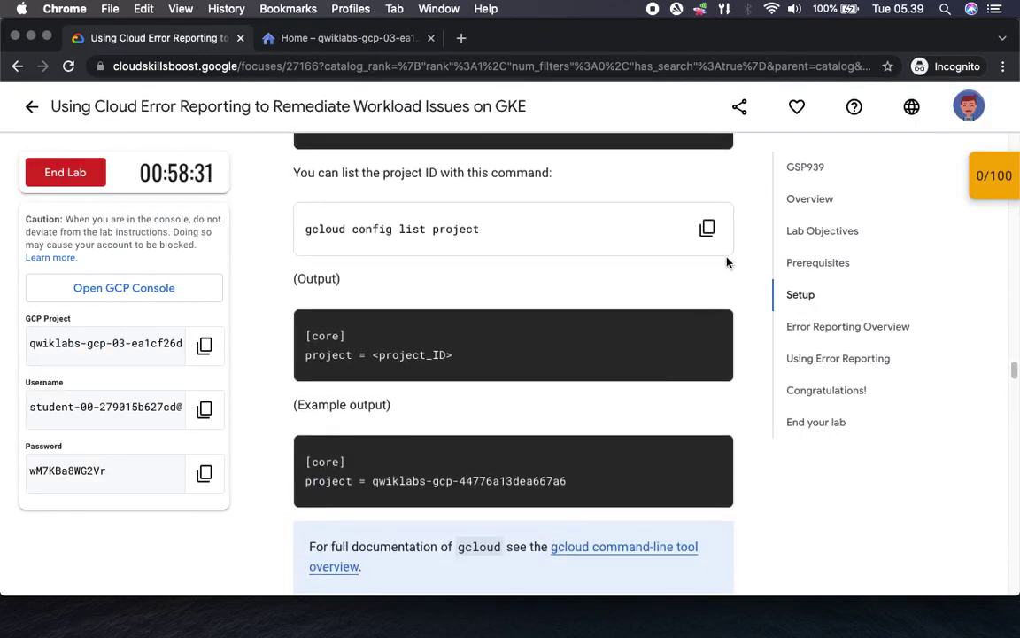
pyautogui.click(708, 228)
pyautogui.click(369, 40)
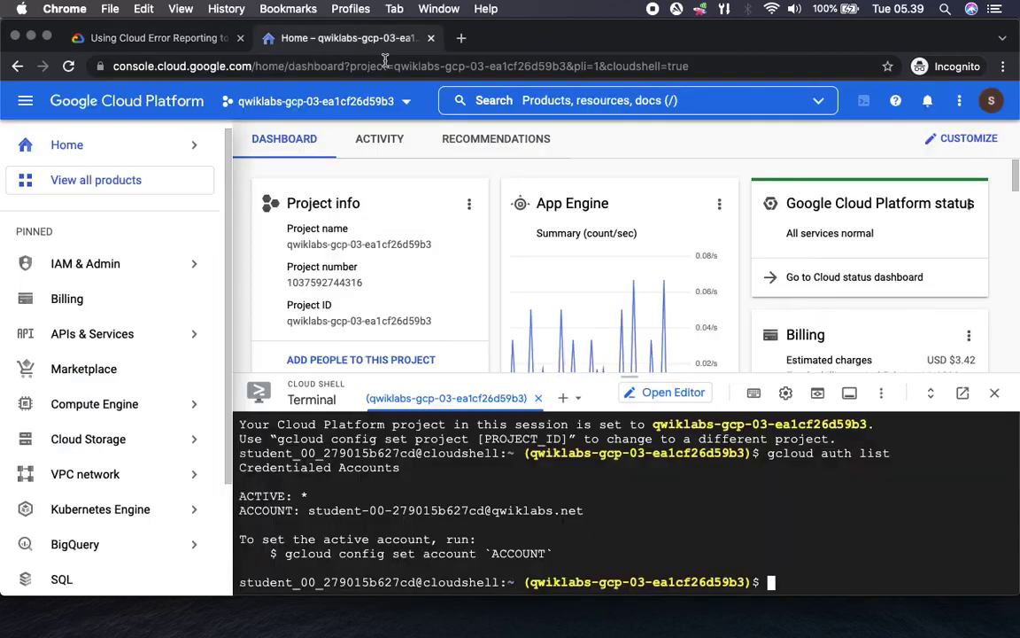
pyautogui.press('super+v')
pyautogui.press('Return')
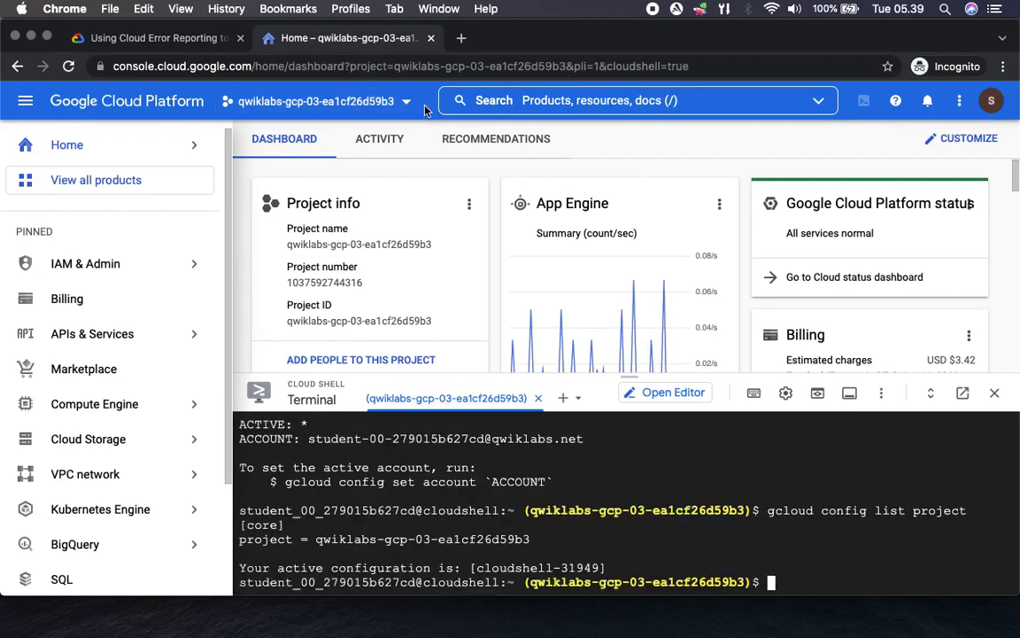
# Read the lab's Error Reporting Overview and how to access Error Reporting, enlarging the example screenshot
pyautogui.click(153, 37)
pyautogui.scroll(-8, 526, 394)
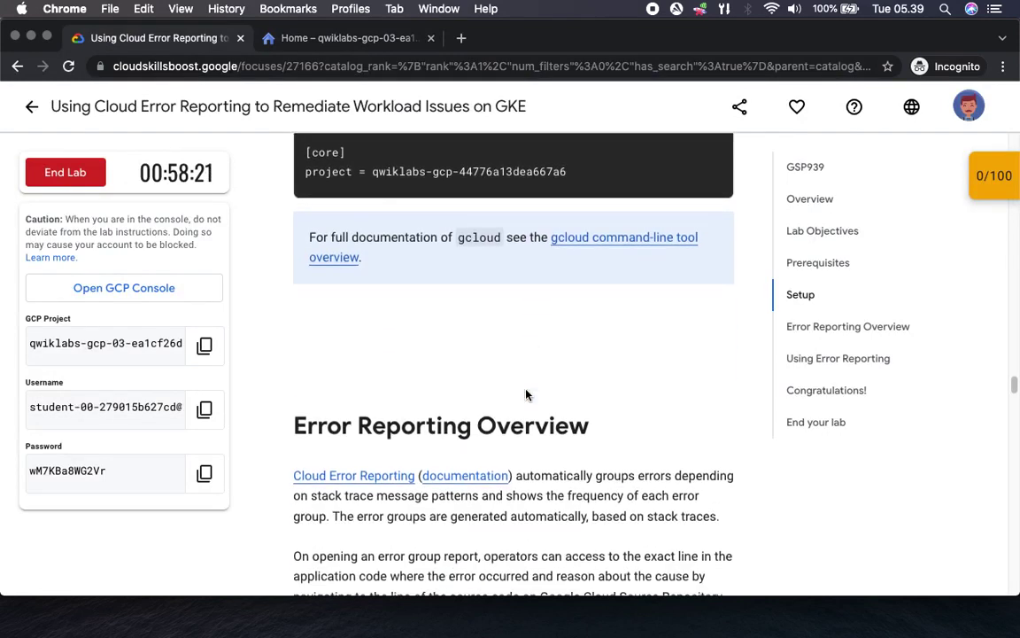
pyautogui.scroll(-5, 526, 390)
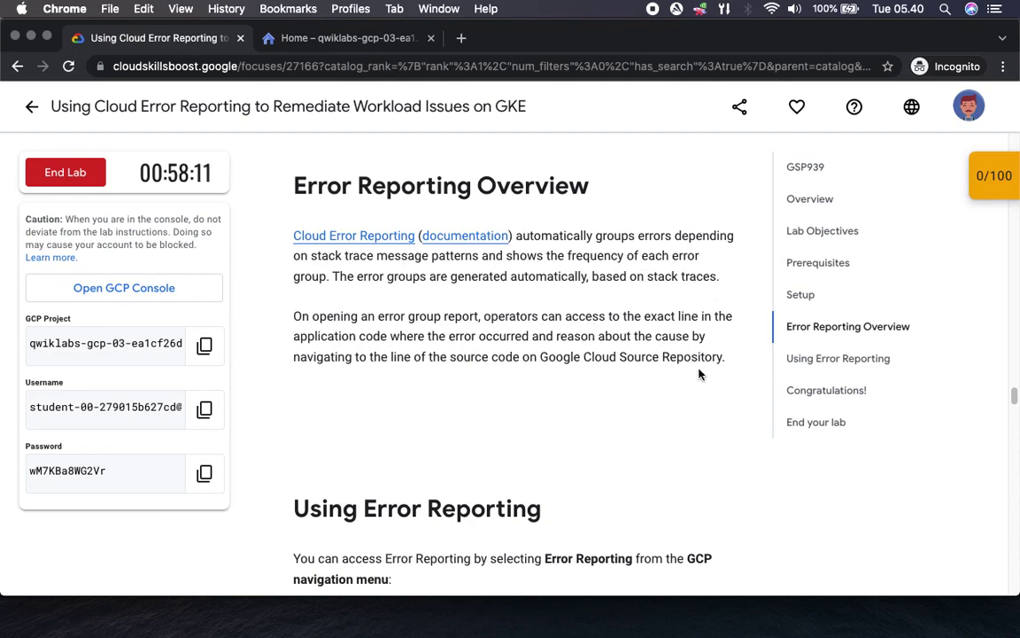
pyautogui.scroll(-5, 655, 409)
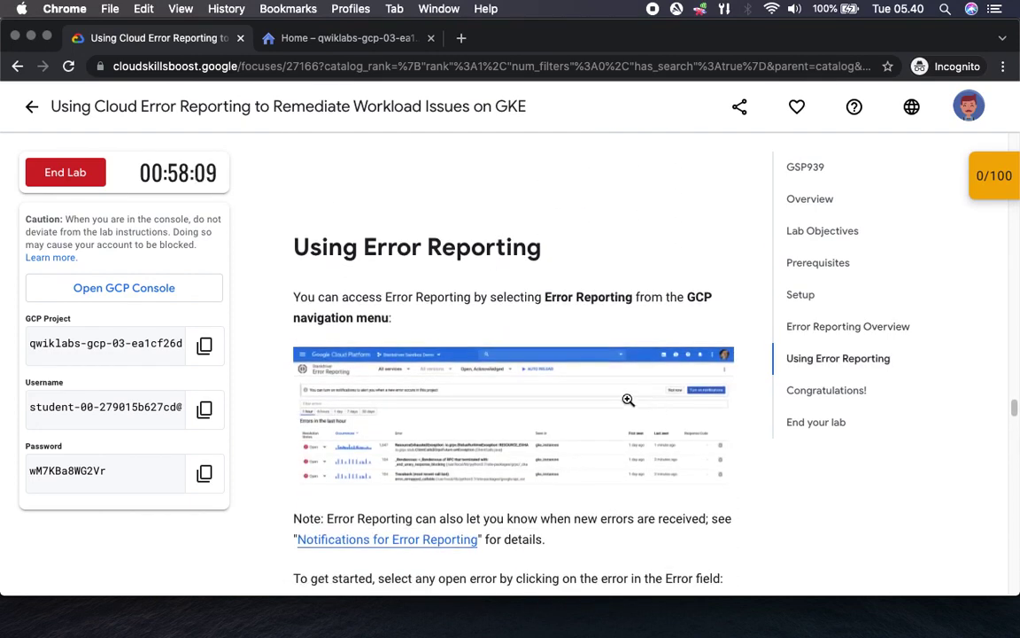
pyautogui.scroll(-2, 592, 403)
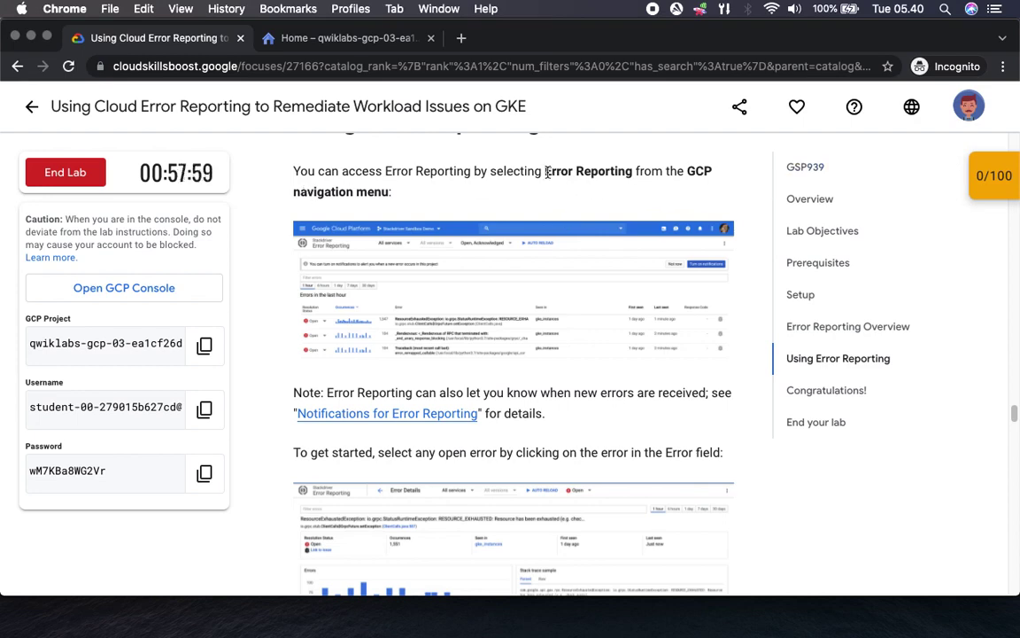
pyautogui.moveTo(544, 171); pyautogui.dragTo(663, 172)
pyautogui.click(454, 293)
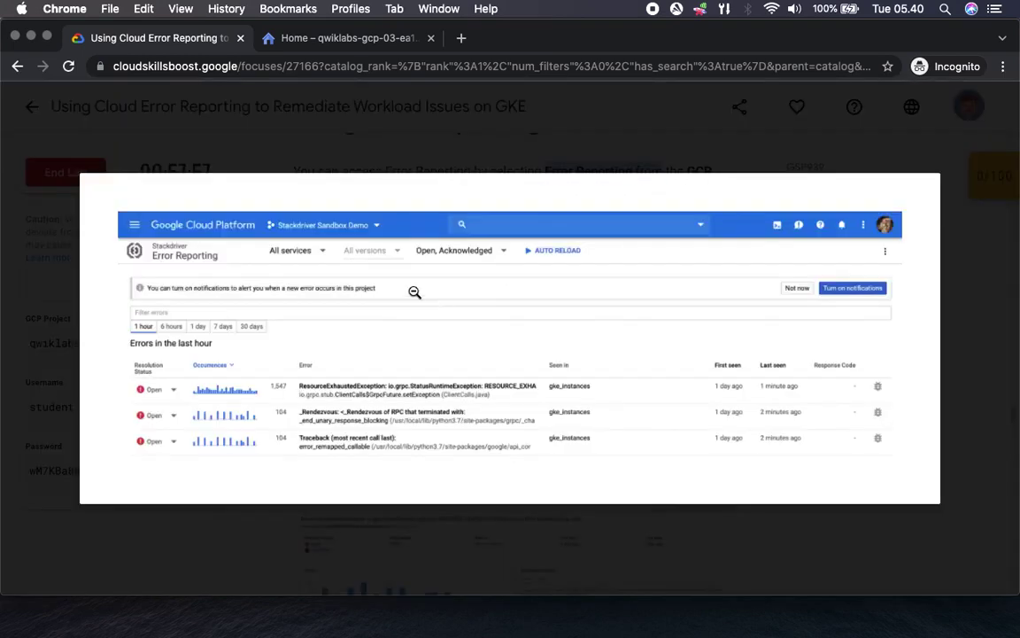
pyautogui.click(462, 364)
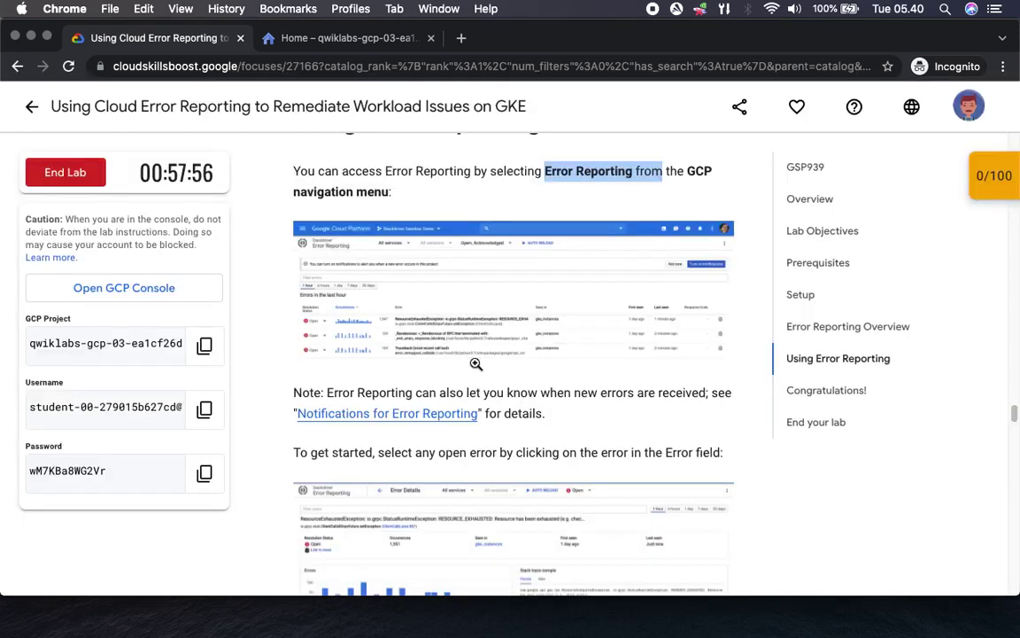
# Open Error Reporting from the console's Operations products, shrink the Cloud Shell pane and look through the error groups
pyautogui.click(331, 38)
pyautogui.moveTo(228, 275); pyautogui.dragTo(221, 405)
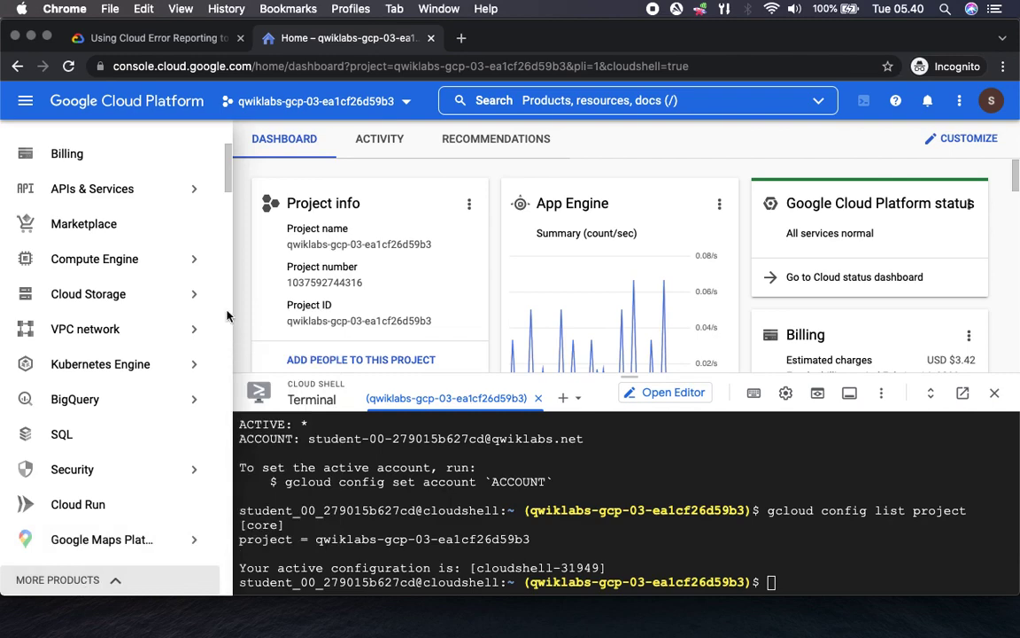
pyautogui.click(229, 175)
pyautogui.moveTo(229, 175)
pyautogui.mouseDown()
pyautogui.moveTo(215, 253)
pyautogui.moveTo(236, 393)
pyautogui.mouseUp()
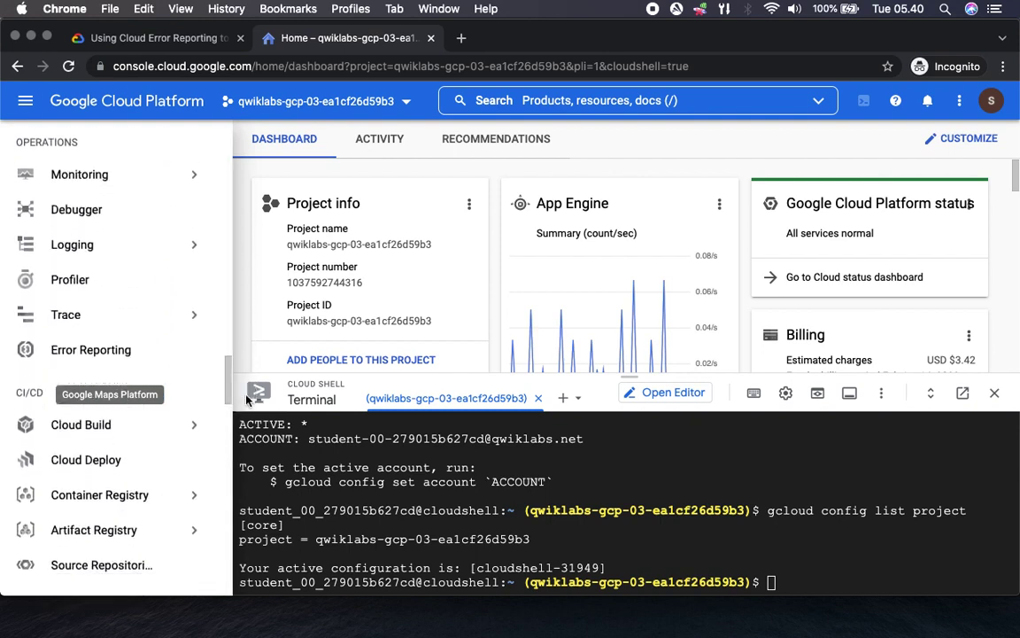
pyautogui.click(84, 354)
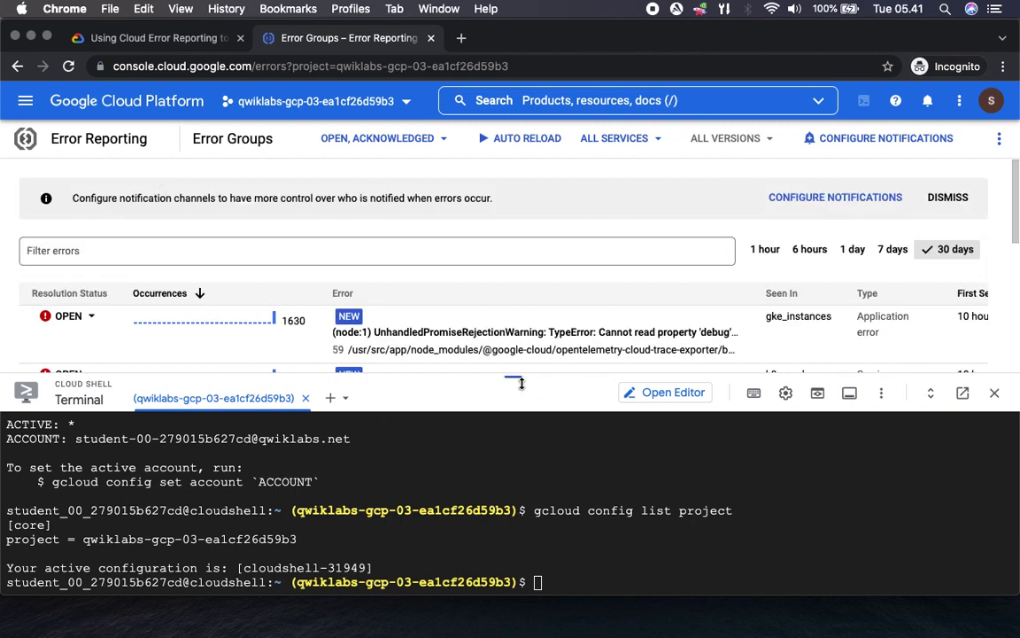
pyautogui.moveTo(514, 378); pyautogui.dragTo(514, 561)
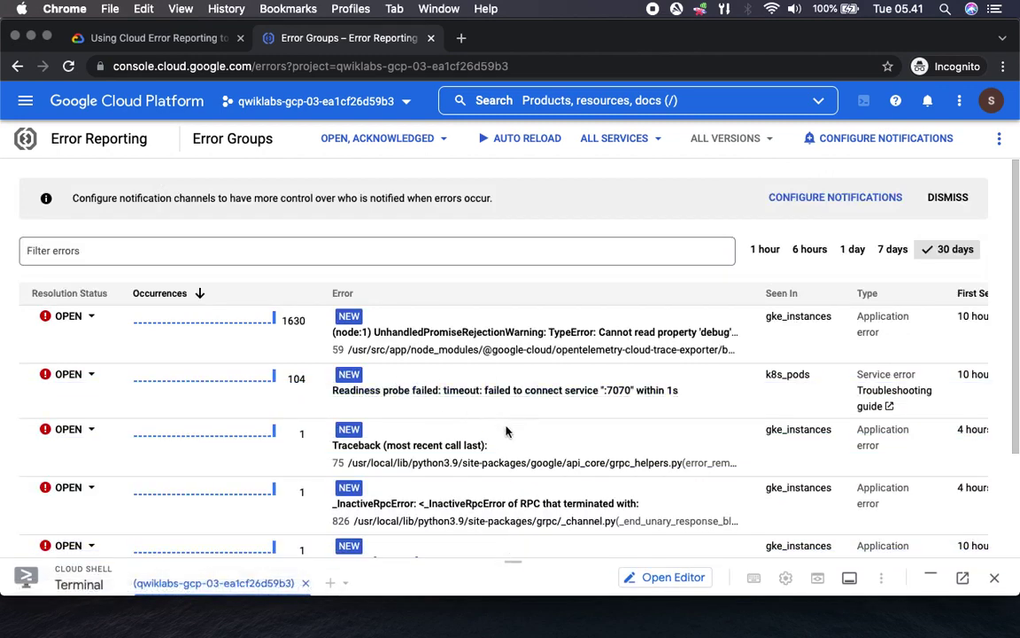
pyautogui.scroll(-3, 483, 486)
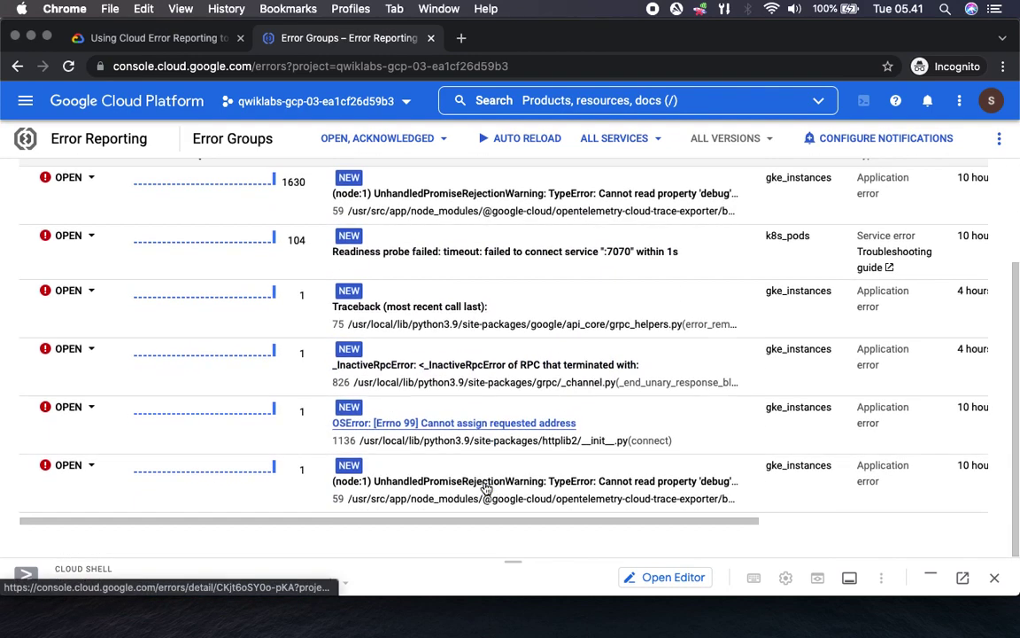
pyautogui.scroll(3, 486, 488)
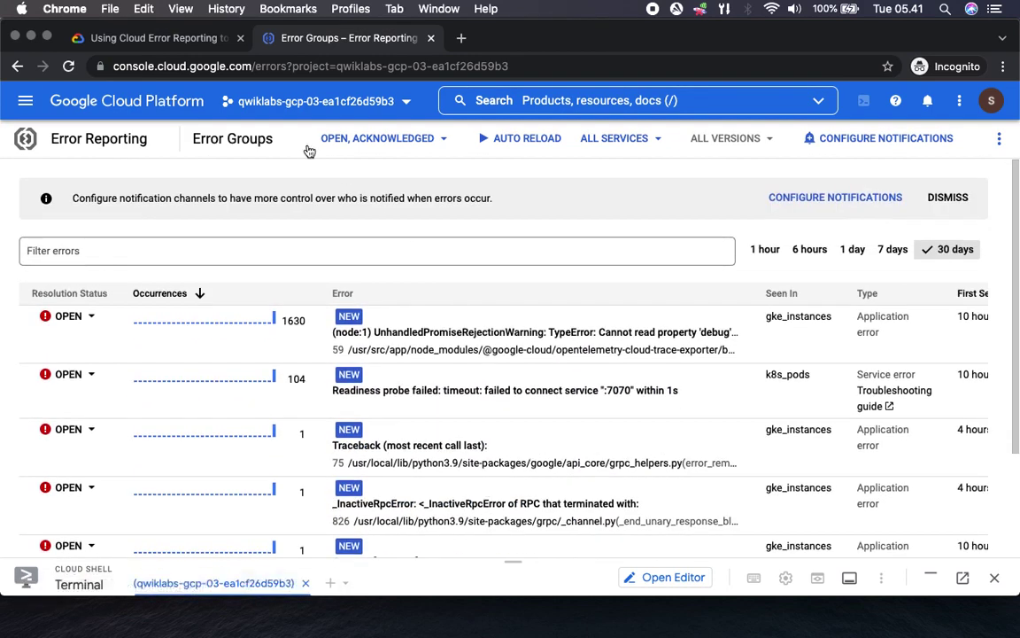
# Skim the Notifications for Error Reporting documentation linked in the lab, close it and return to the console's Error Groups page
pyautogui.click(143, 39)
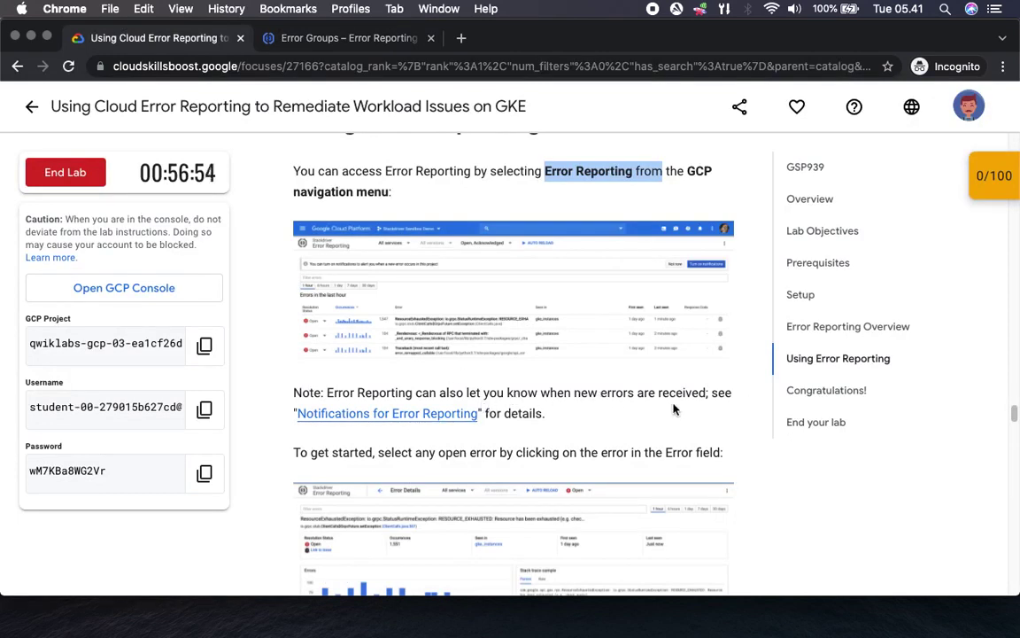
pyautogui.click(410, 413)
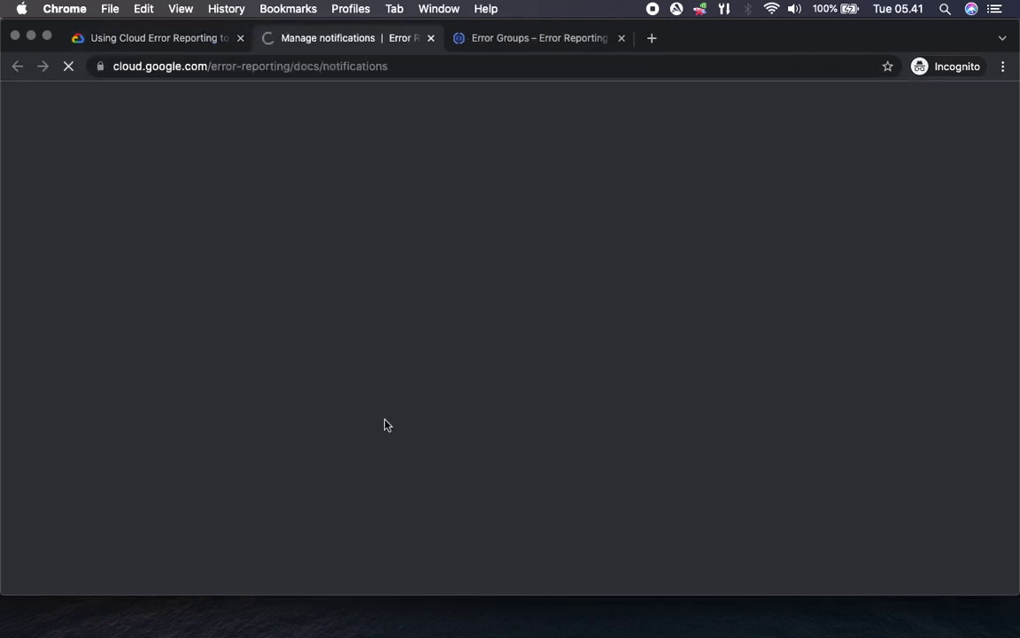
pyautogui.scroll(-15, 428, 387)
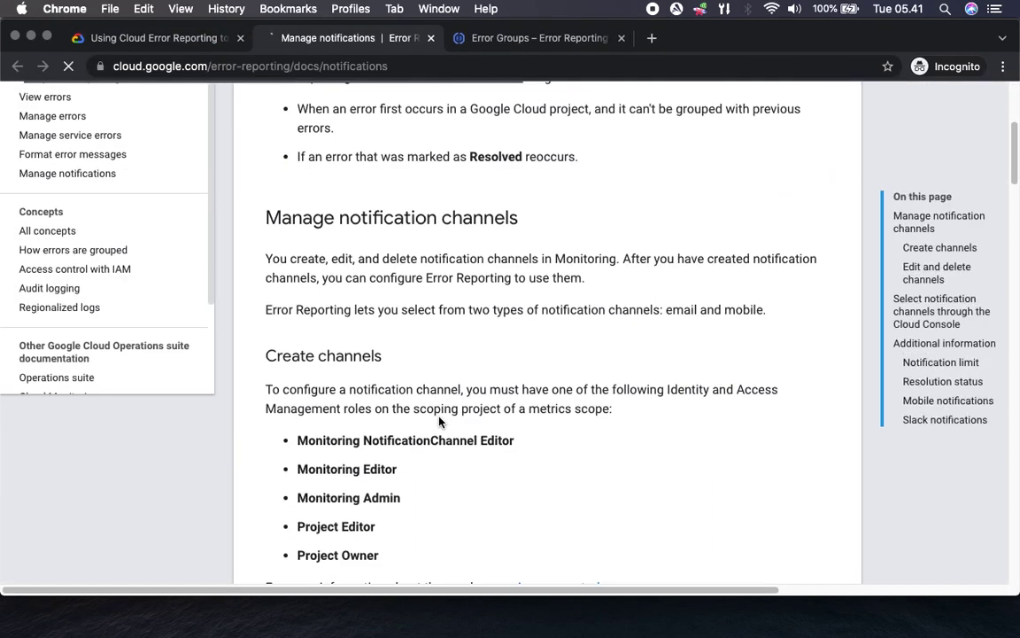
pyautogui.scroll(5, 452, 399)
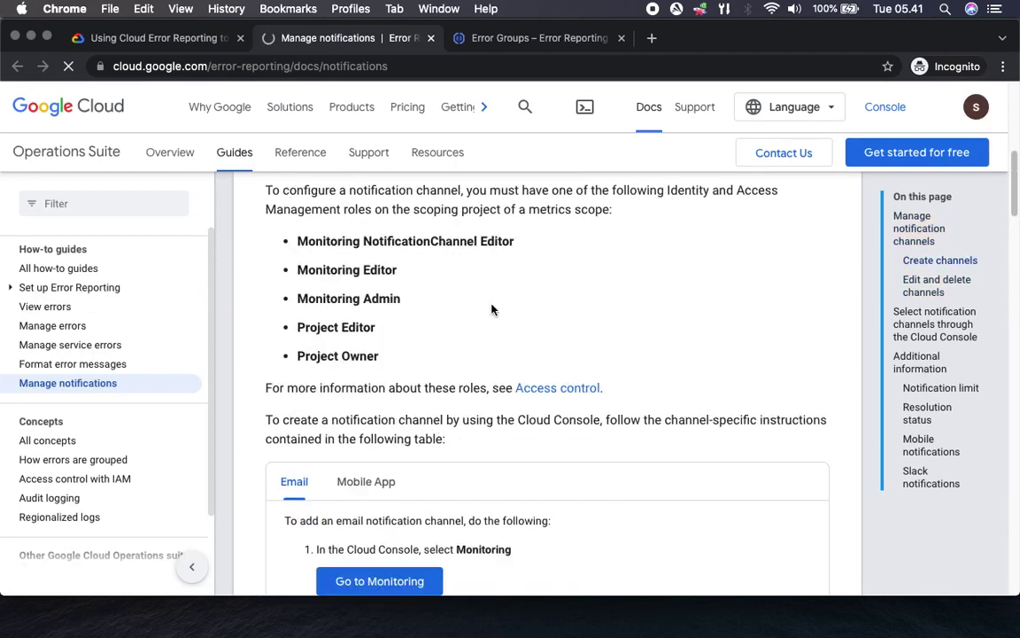
pyautogui.click(430, 38)
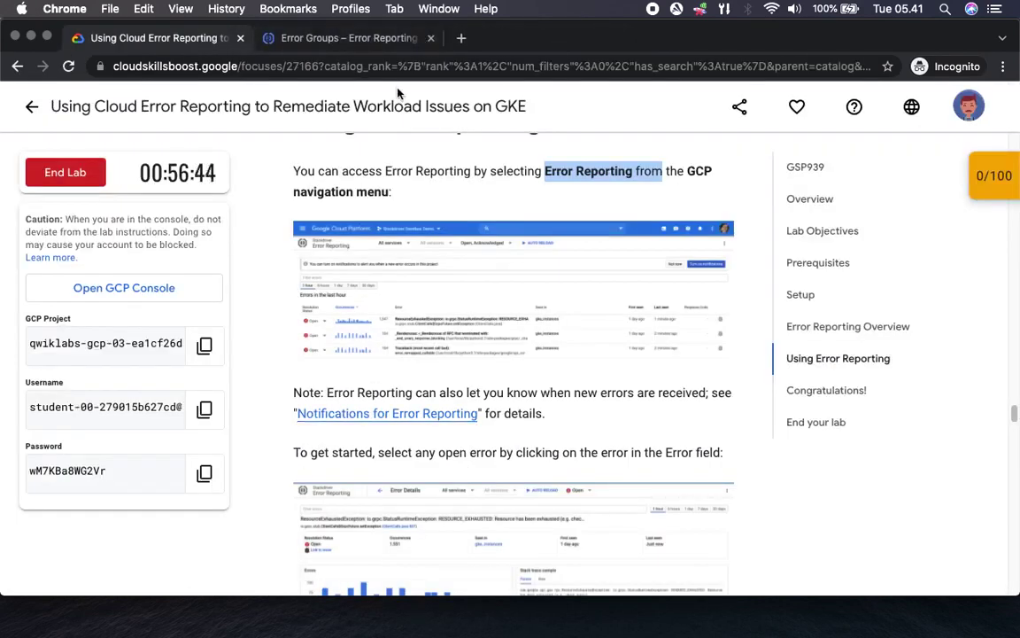
pyautogui.click(347, 38)
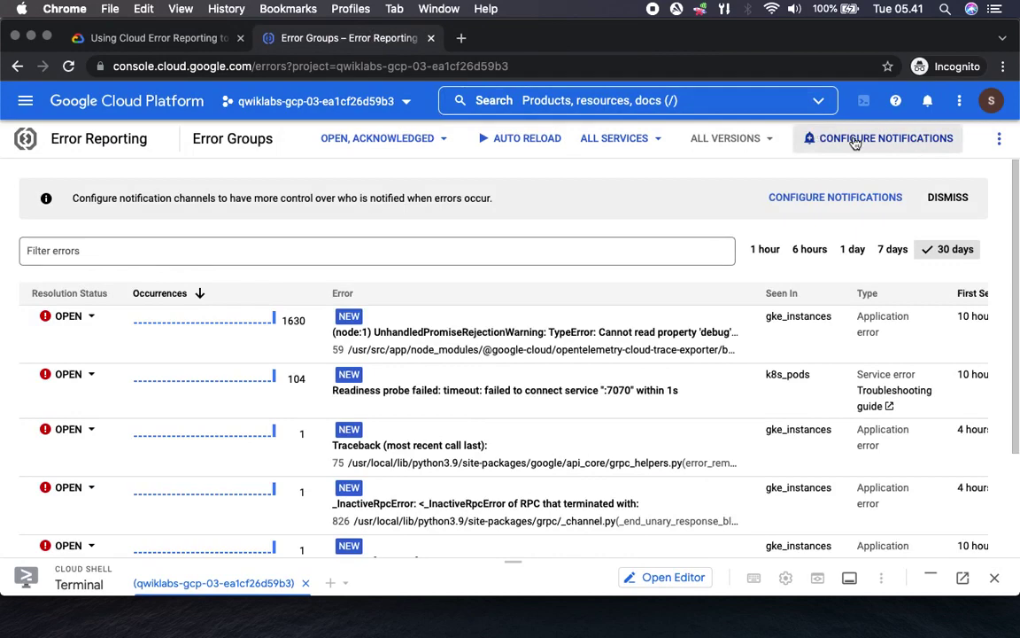
# Check the lab's instructions on selecting an error, then open the first UnhandledPromiseRejectionWarning error group and view its timeline and stack trace
pyautogui.click(190, 44)
pyautogui.scroll(-3, 592, 426)
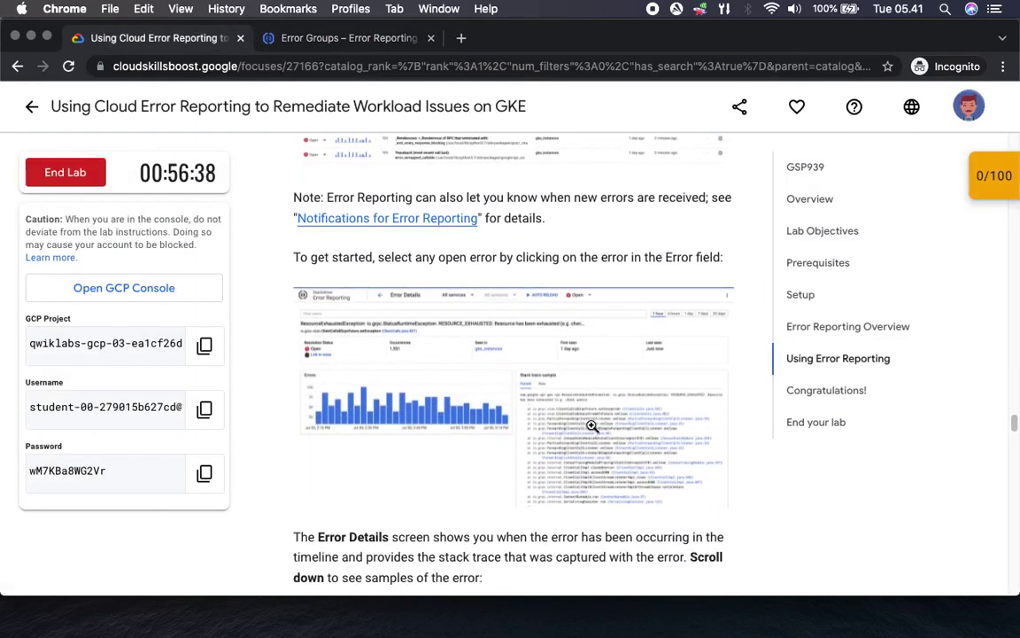
pyautogui.scroll(-1, 589, 425)
pyautogui.scroll(-1, 589, 427)
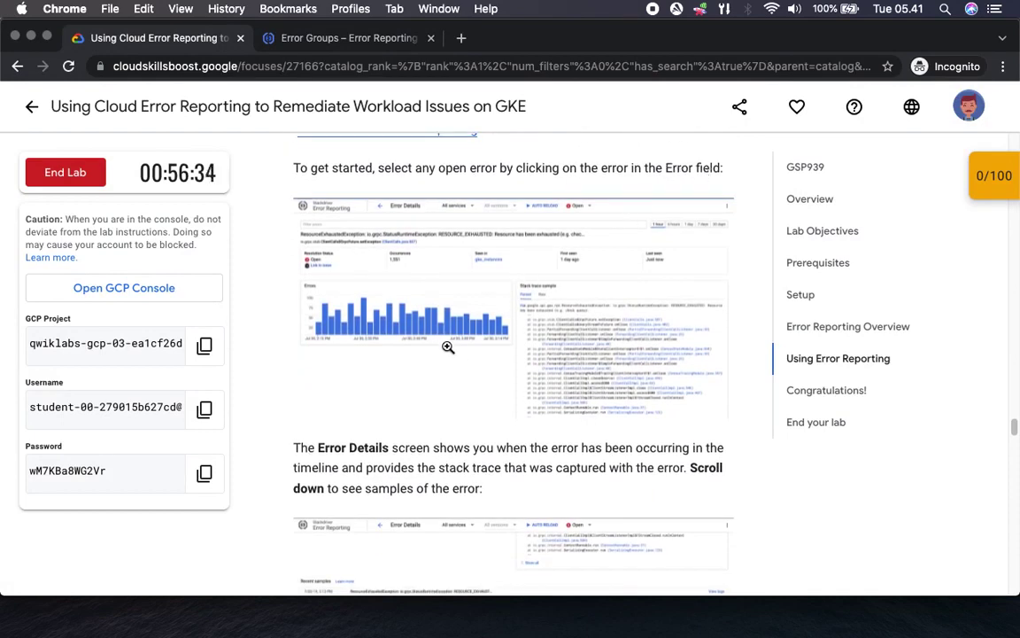
pyautogui.click(351, 44)
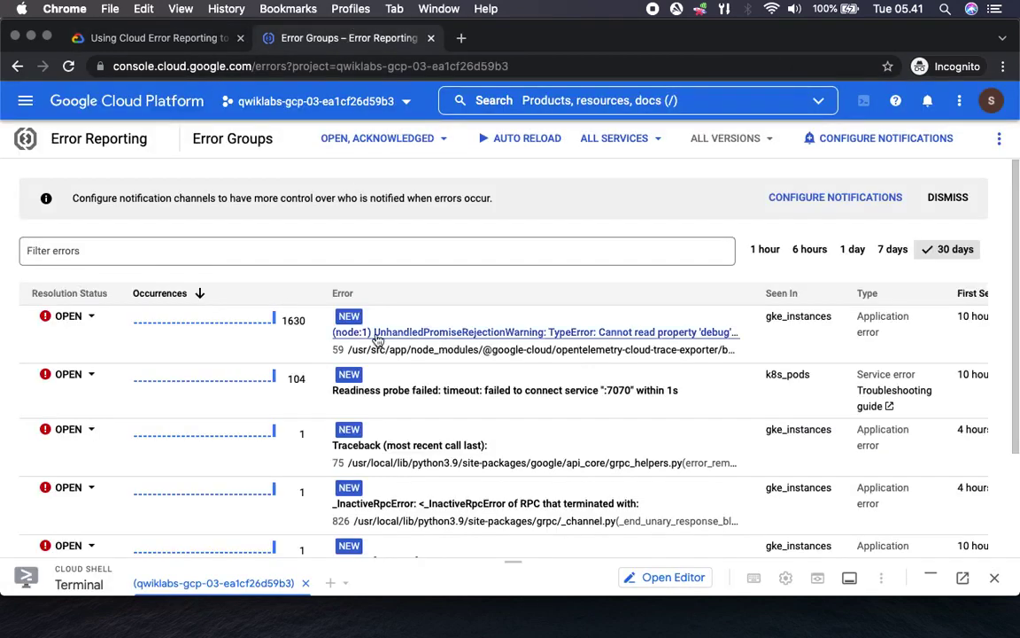
pyautogui.click(448, 337)
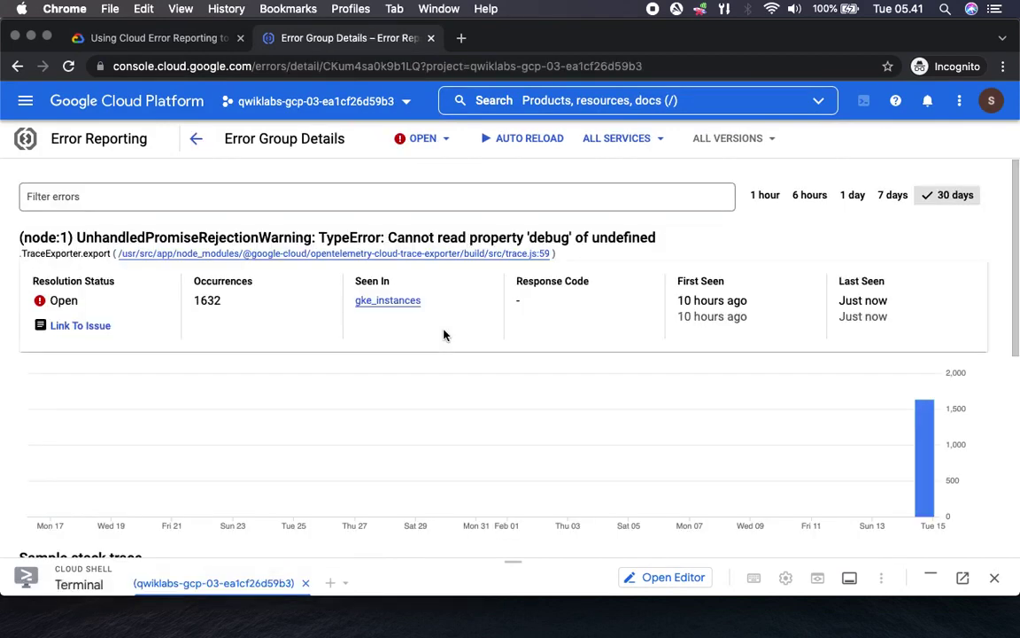
pyautogui.scroll(-5, 607, 390)
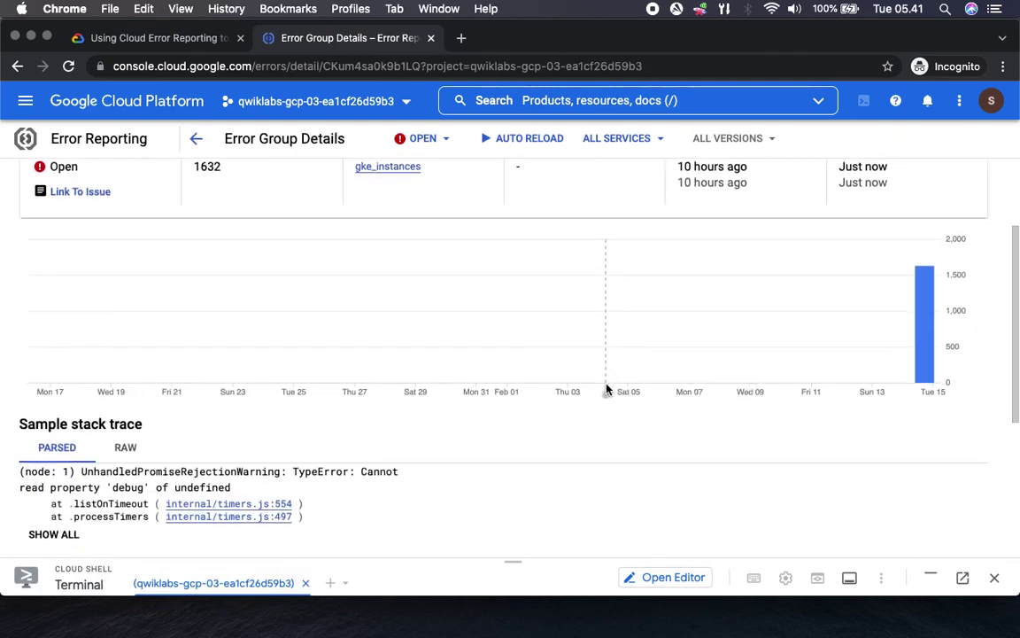
# View the error group's recent samples, compare with the lab's enlarged Error Details screenshot, and return to the console
pyautogui.scroll(-3, 598, 394)
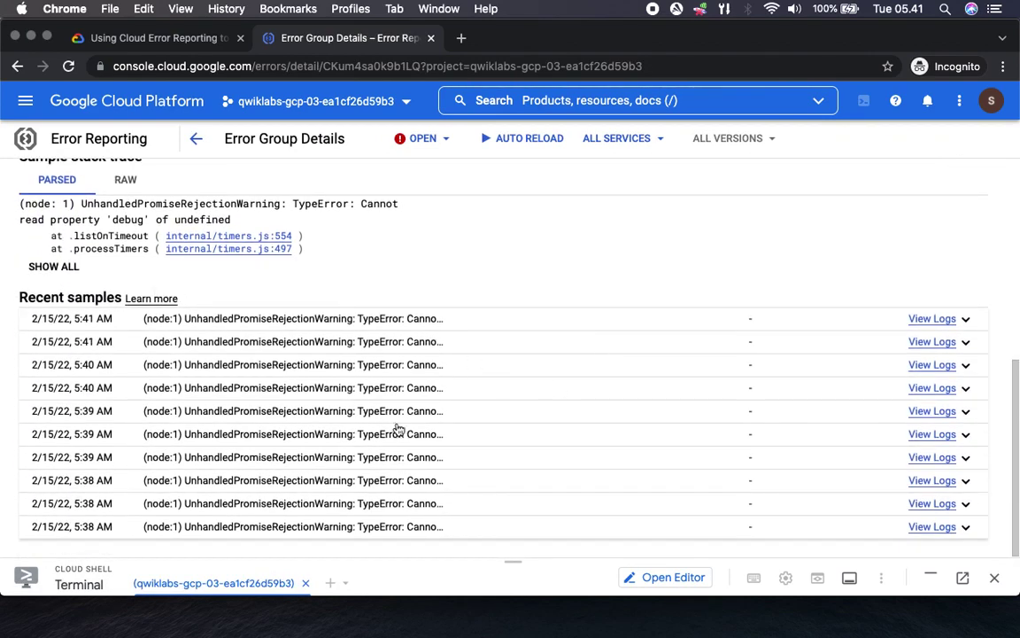
pyautogui.scroll(10, 547, 416)
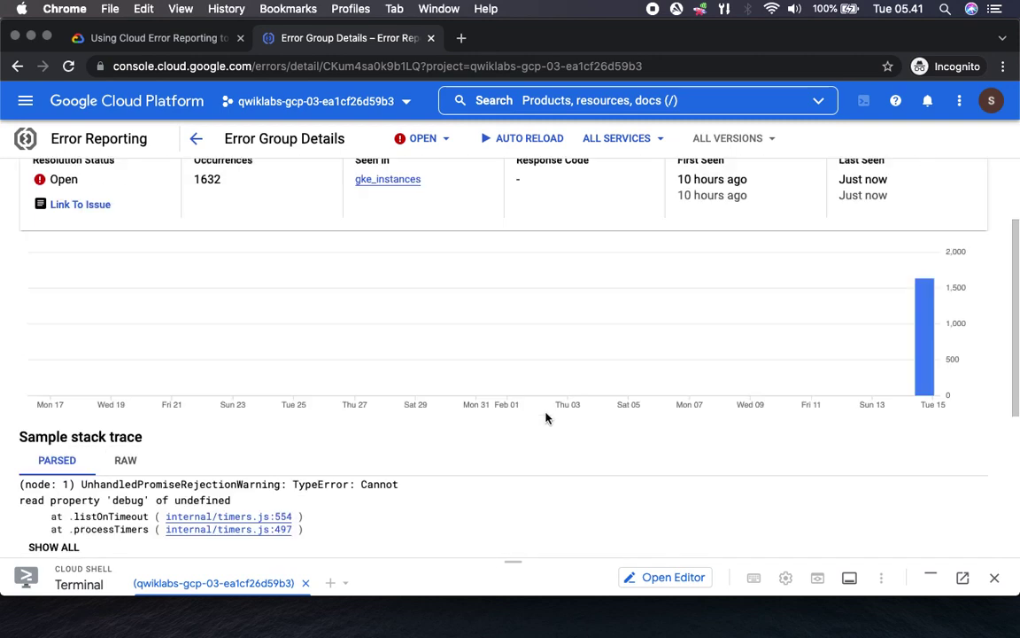
pyautogui.click(155, 38)
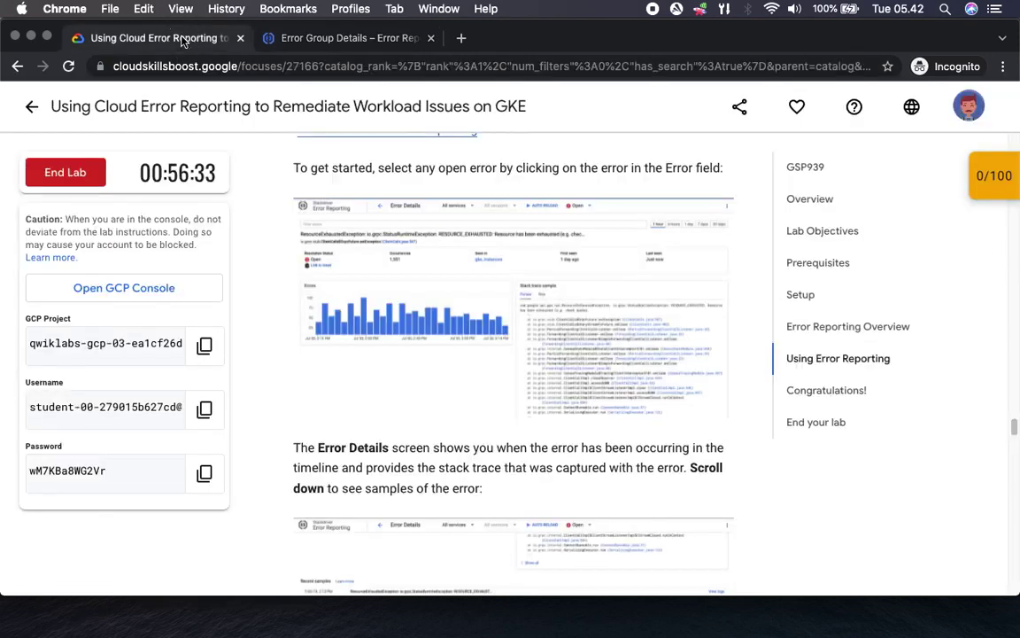
pyautogui.click(544, 338)
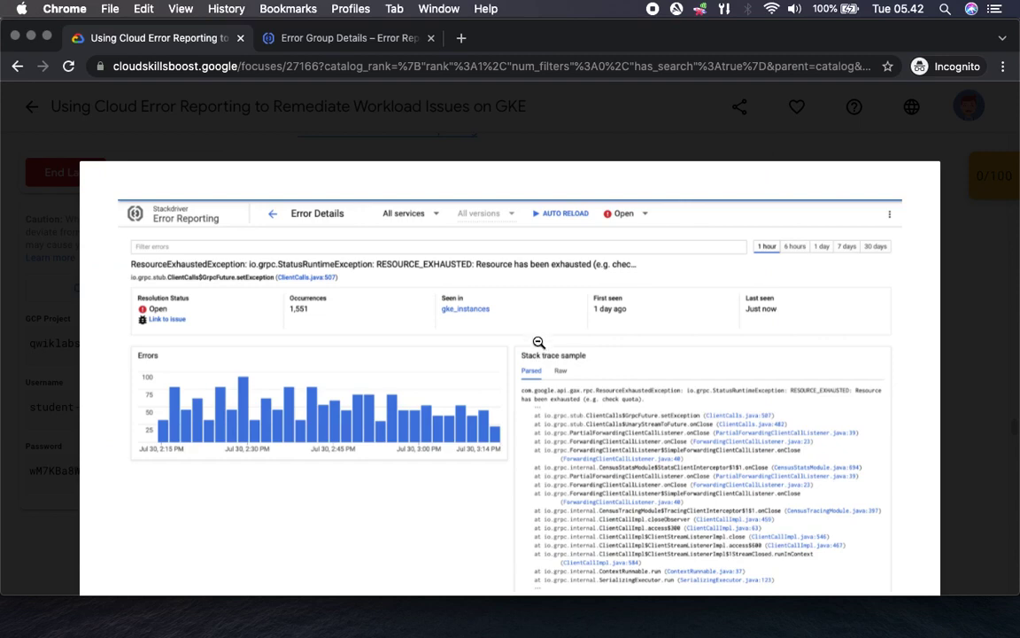
pyautogui.click(538, 342)
pyautogui.click(345, 39)
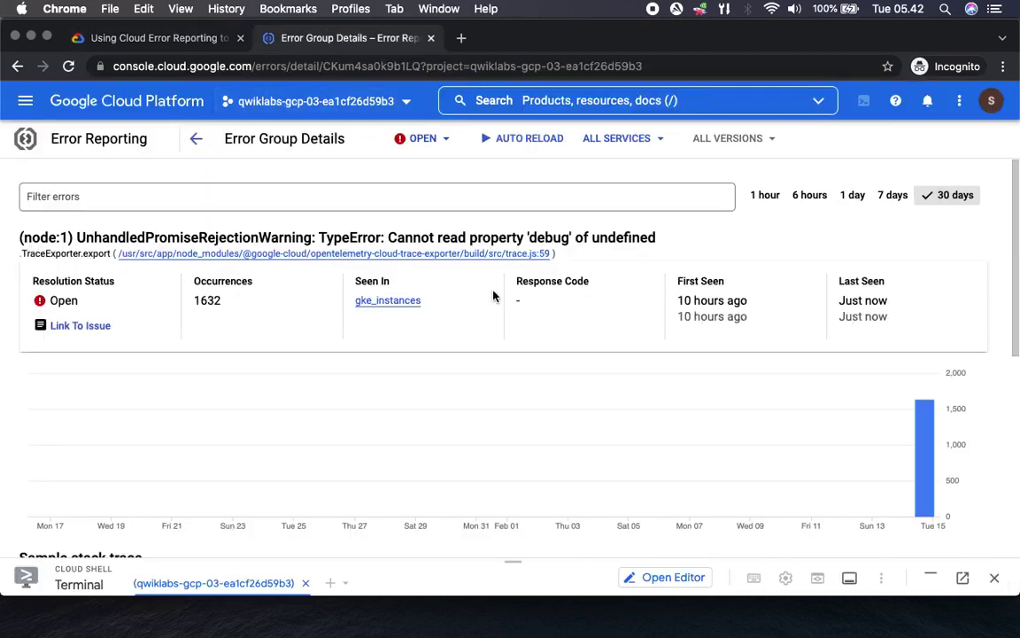
# Return to the Error Groups list, open the "Readiness probe failed: timeout" group and view its timeline and recent samples
pyautogui.click(195, 138)
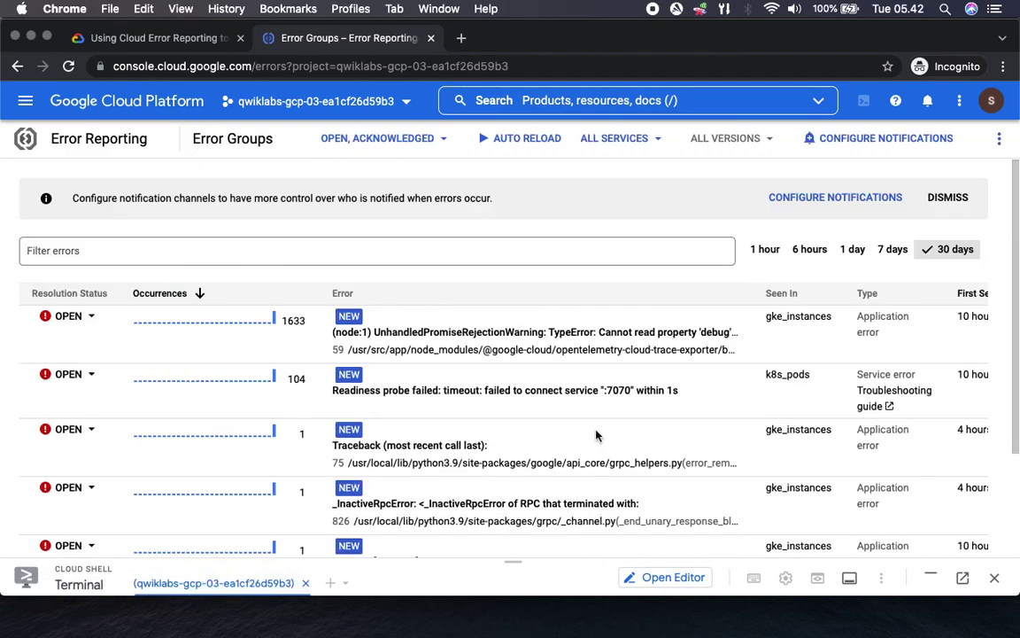
pyautogui.scroll(-3, 598, 435)
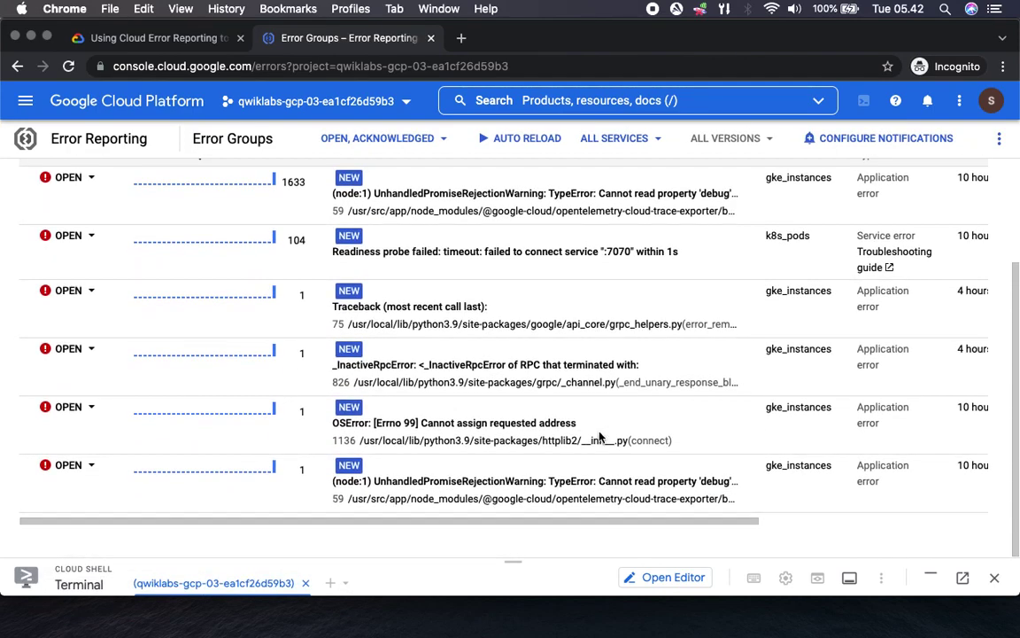
pyautogui.scroll(3, 599, 435)
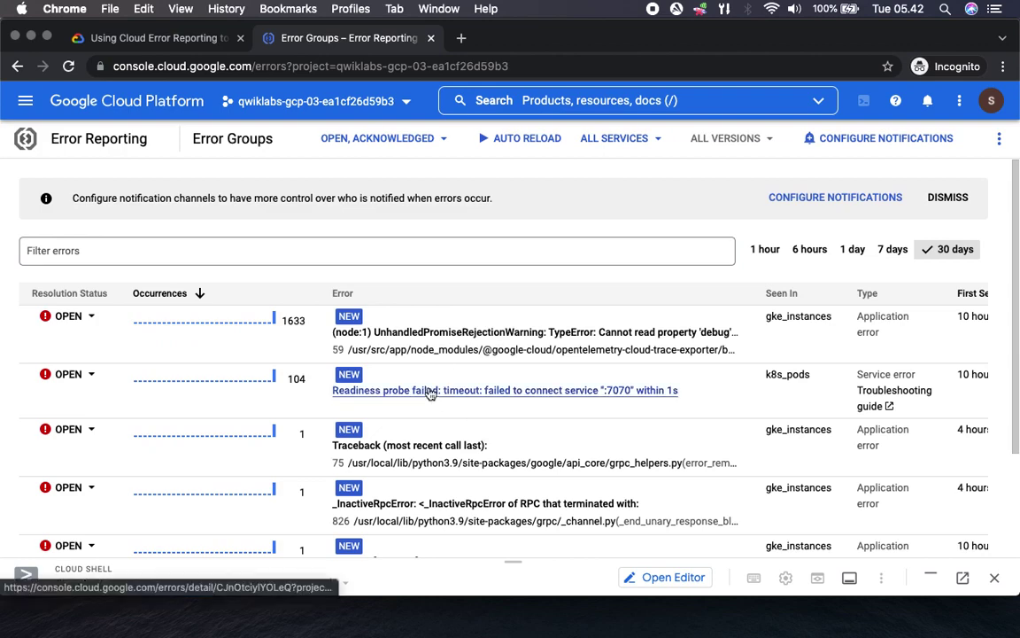
pyautogui.click(430, 391)
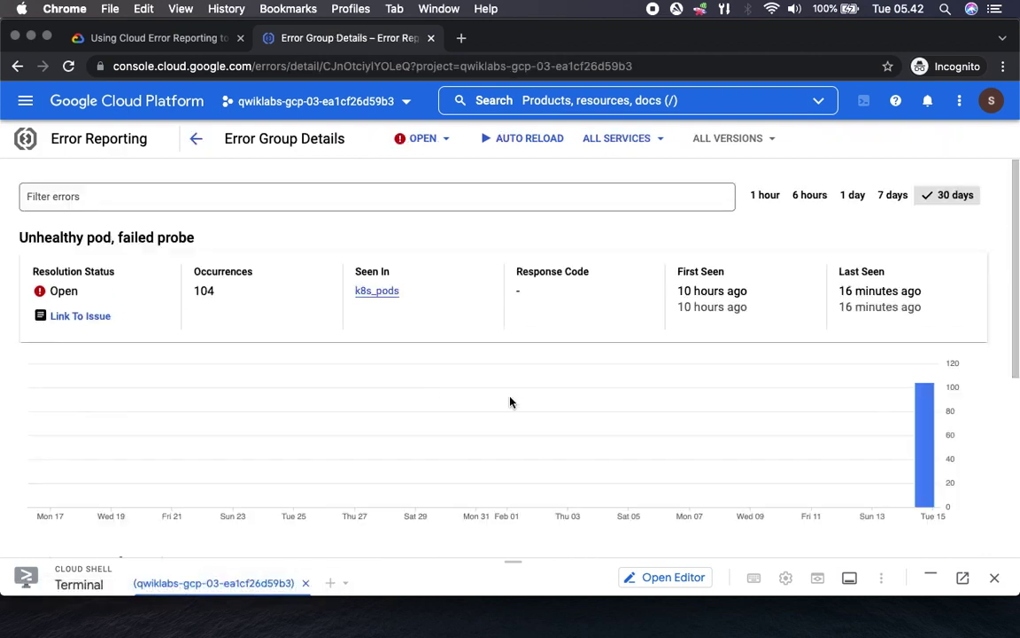
pyautogui.scroll(-7, 456, 394)
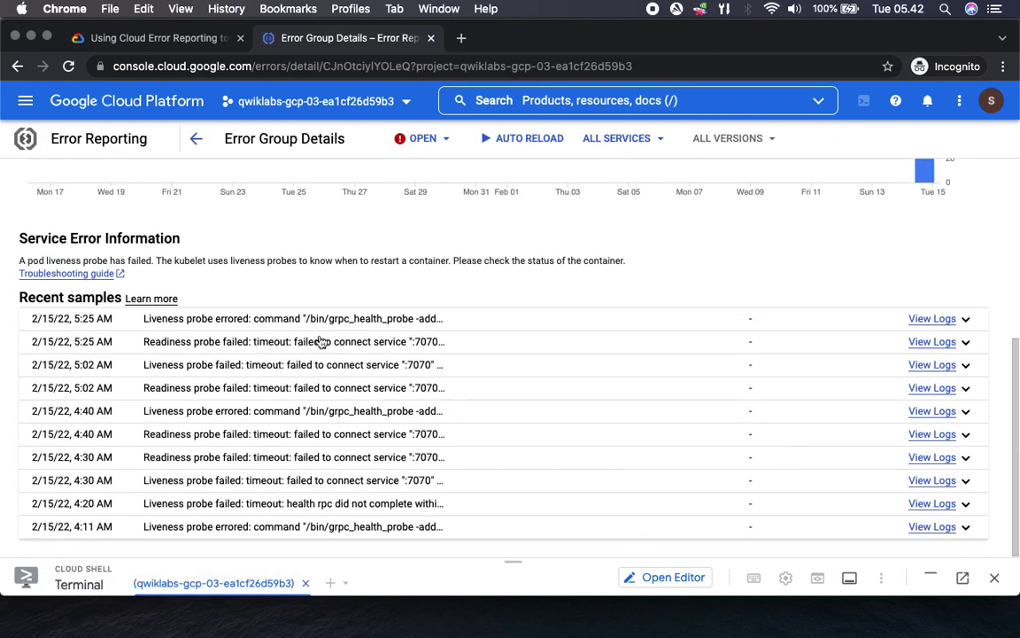
# Read the lab's explanation of the Error Details screen, enlarging its details and recent samples screenshots
pyautogui.click(140, 40)
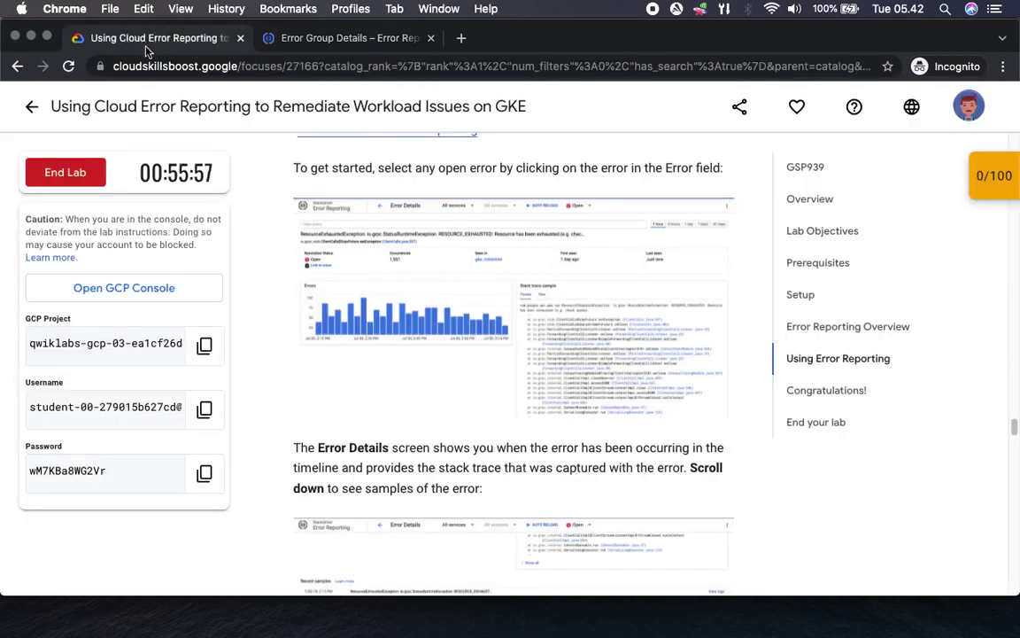
pyautogui.click(663, 338)
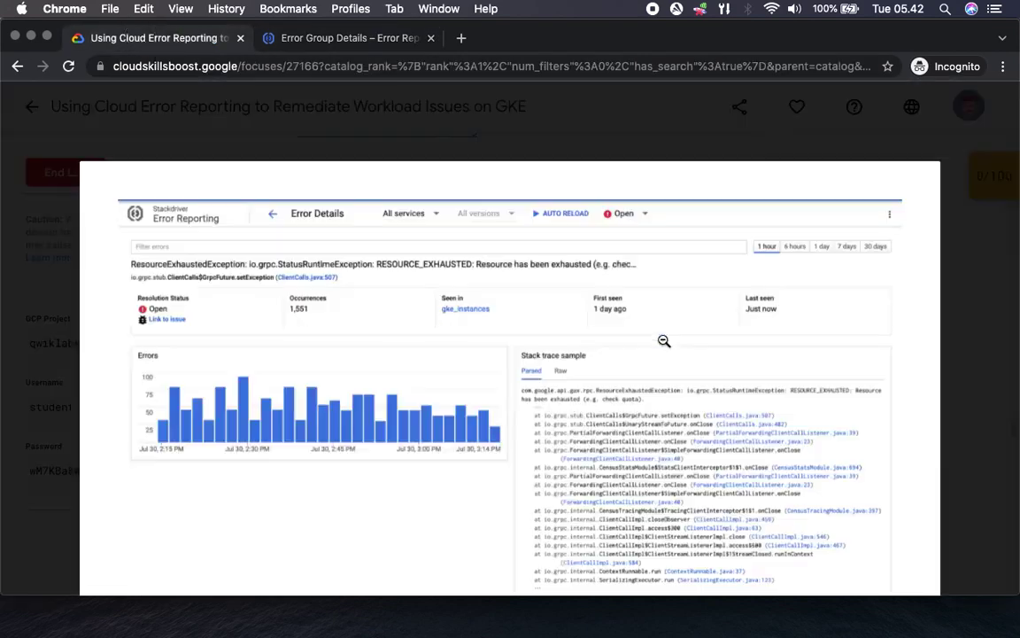
pyautogui.click(643, 443)
pyautogui.scroll(-5, 644, 443)
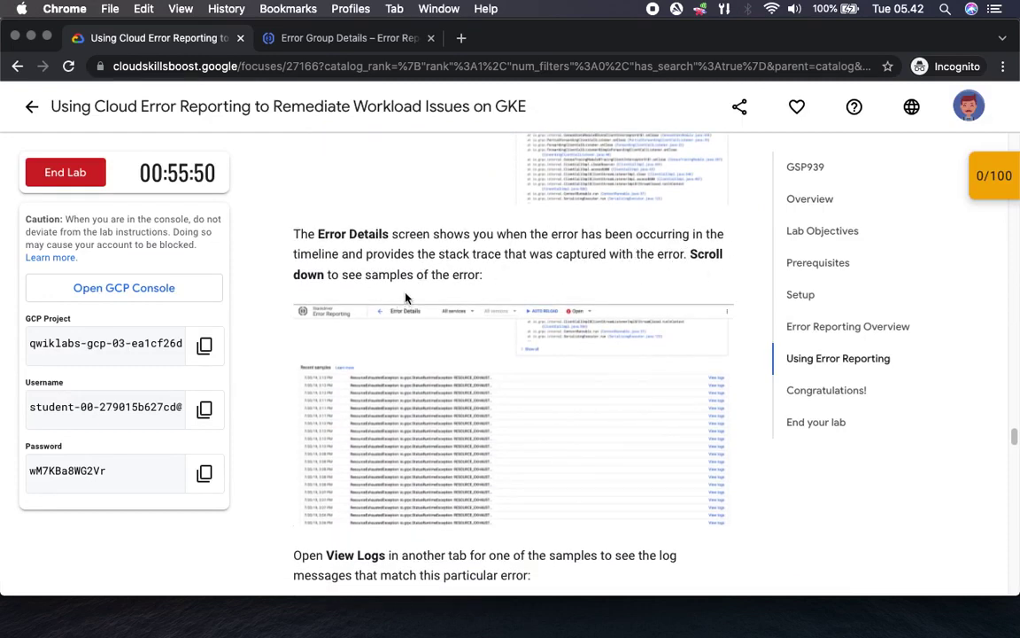
pyautogui.click(476, 438)
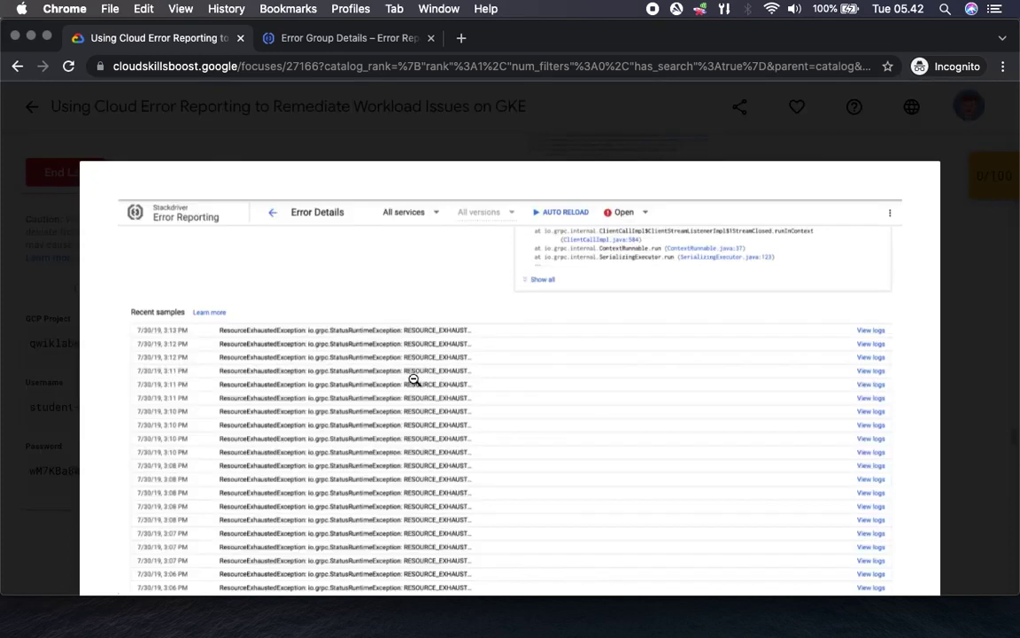
pyautogui.click(414, 482)
pyautogui.scroll(-3, 546, 492)
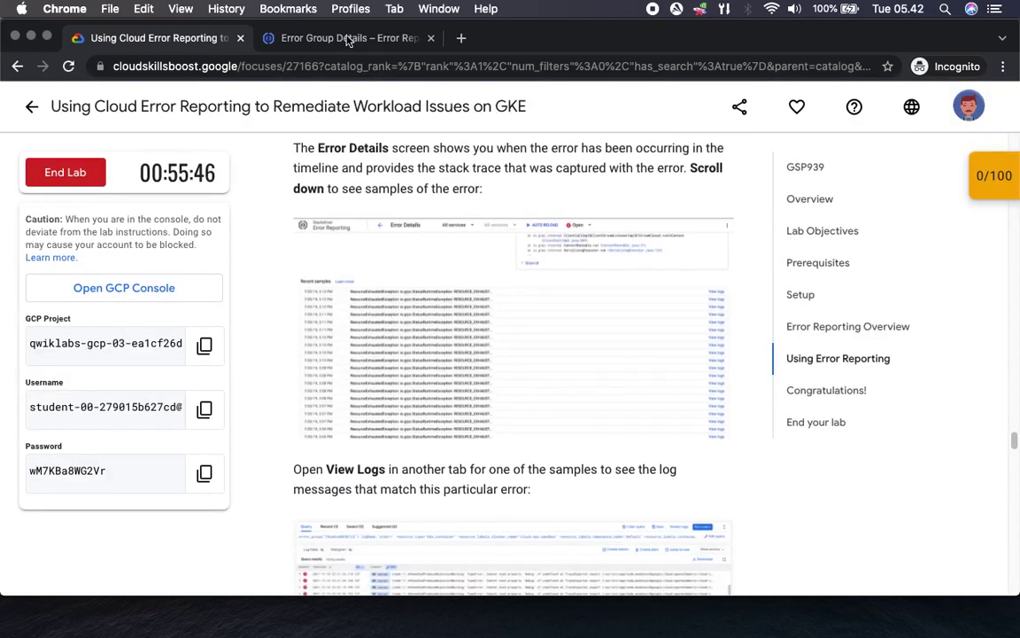
# Return to the failed probe group in the console and expand the first recent sample, "Liveness probe errored"
pyautogui.click(341, 48)
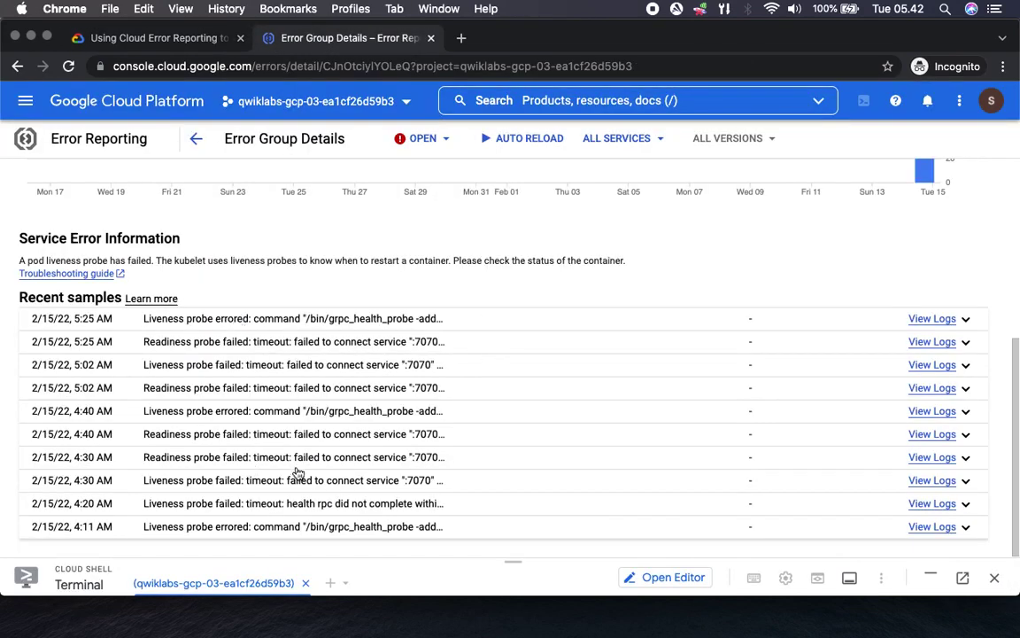
pyautogui.scroll(5, 685, 425)
pyautogui.scroll(-5, 685, 425)
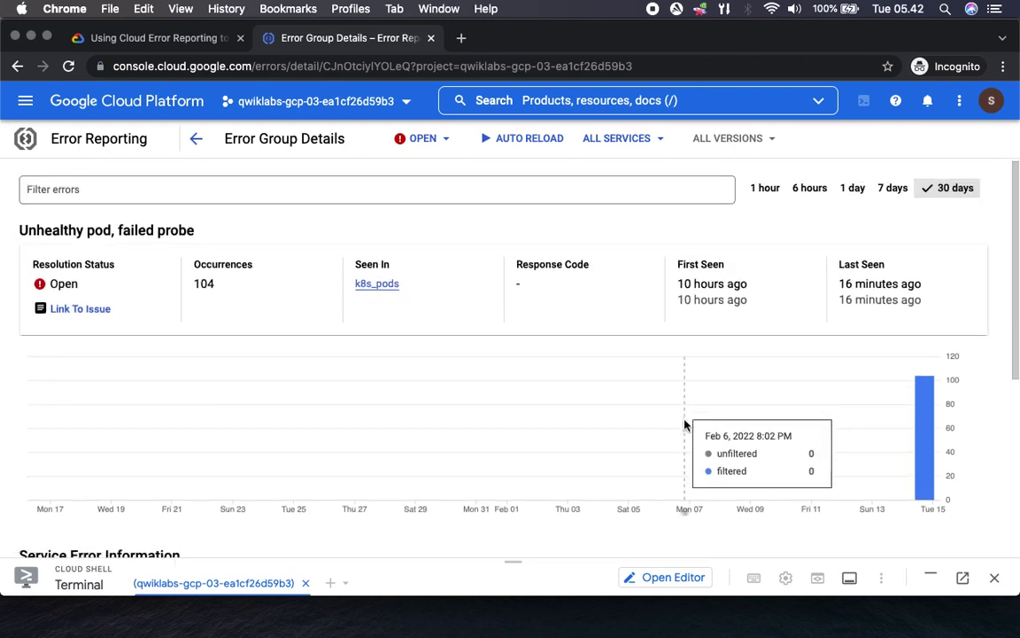
pyautogui.click(328, 326)
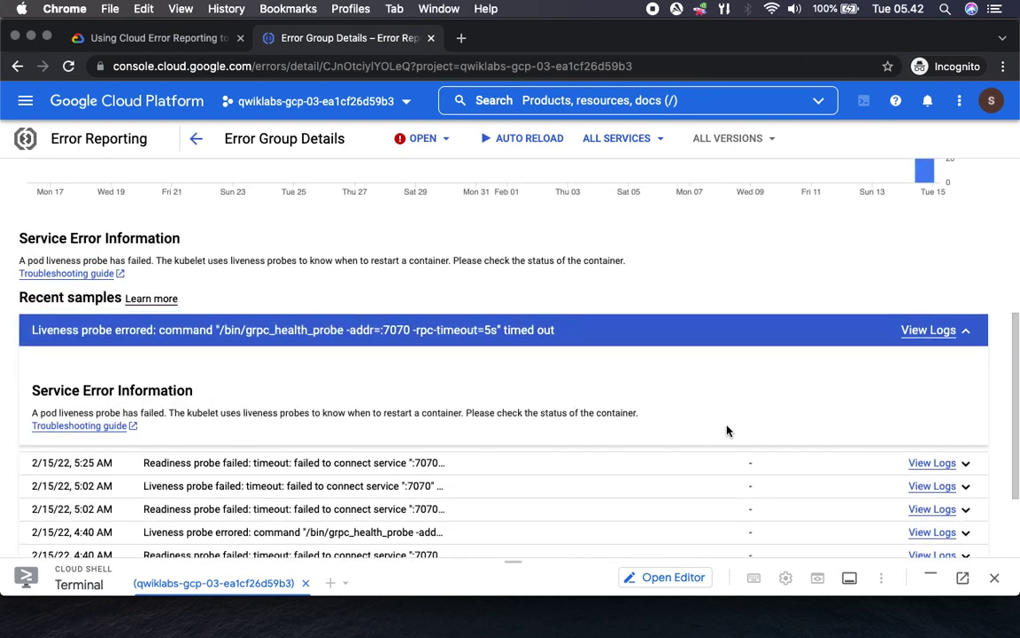
# Read the lab's instructions on opening View Logs for a sample and expanding a matching message
pyautogui.click(146, 37)
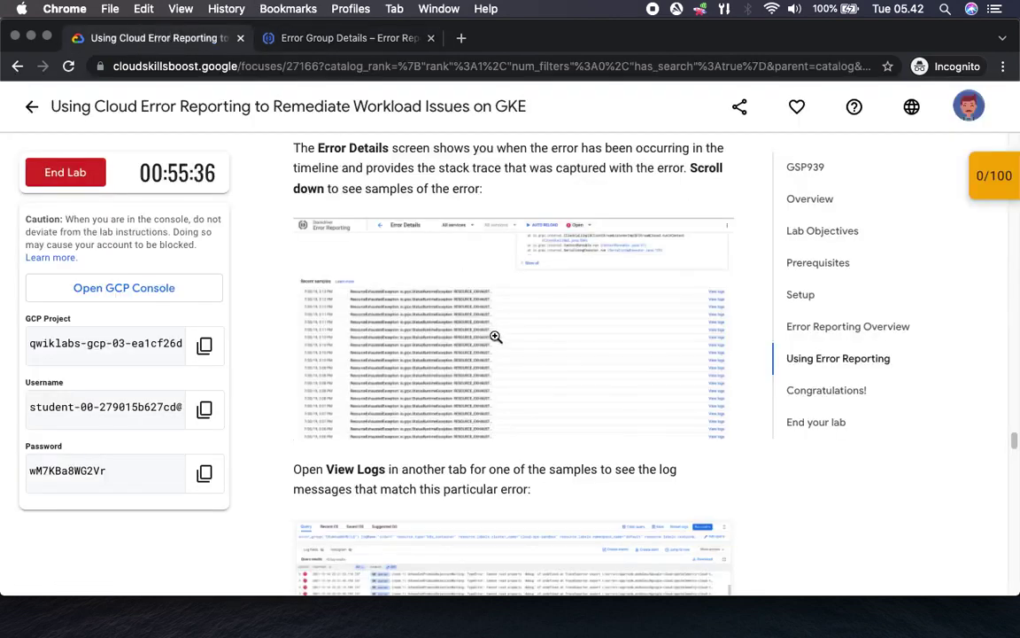
pyautogui.scroll(-5, 496, 336)
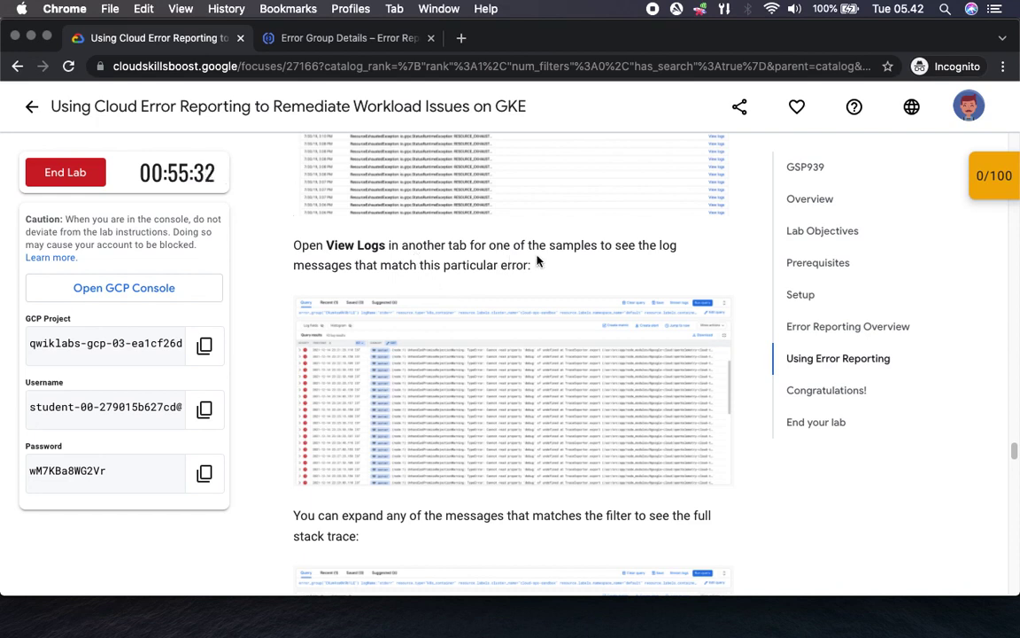
pyautogui.scroll(-2, 457, 311)
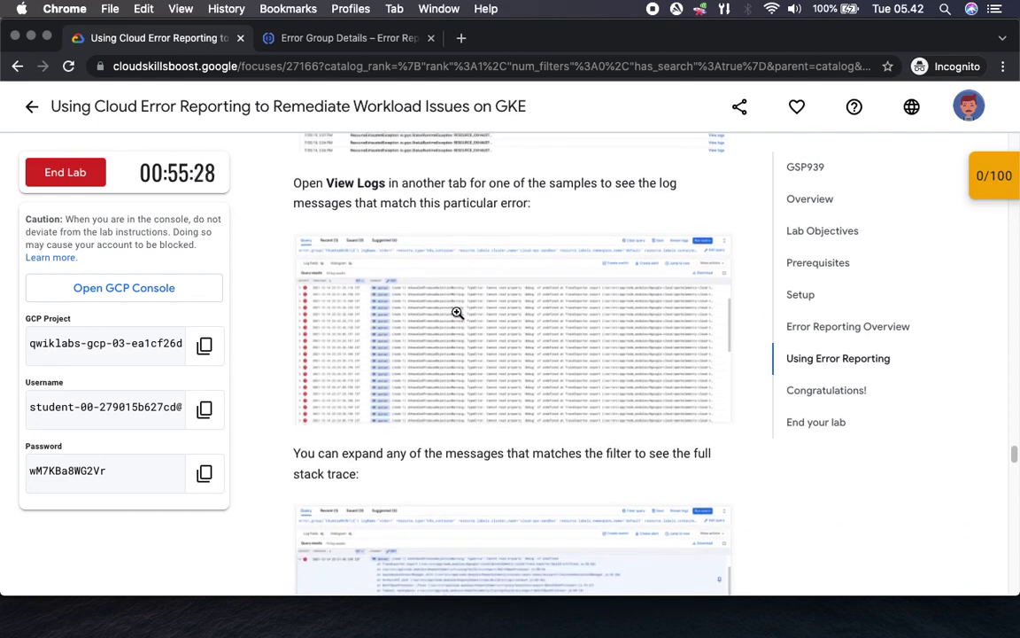
# Expand the second sample, "Readiness probe failed", in the console and open its logs in a new browser tab in Logs Explorer
pyautogui.click(363, 39)
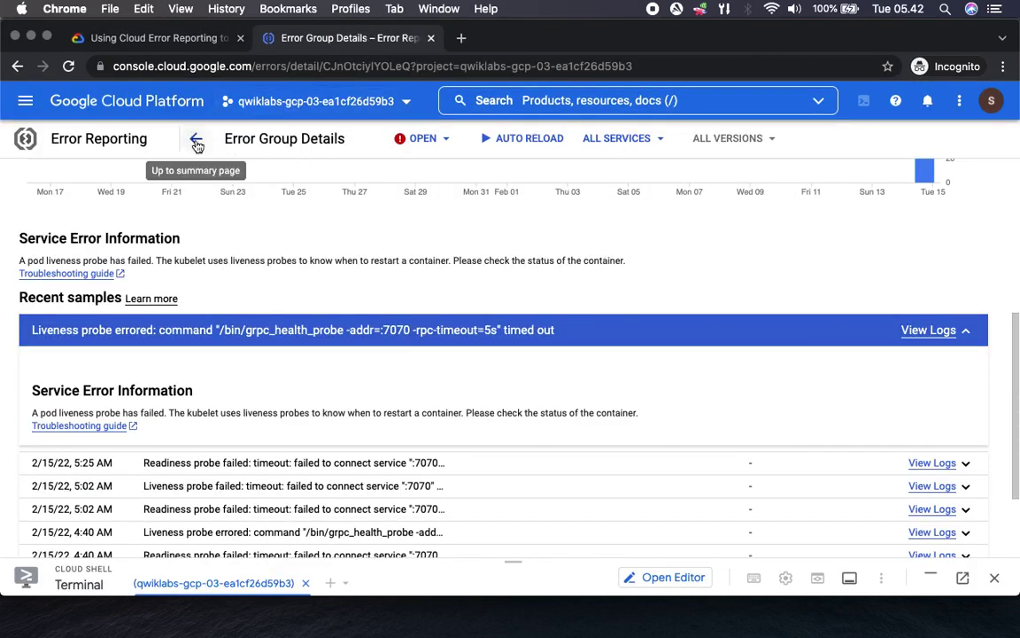
pyautogui.click(958, 464)
pyautogui.rightClick(930, 355)
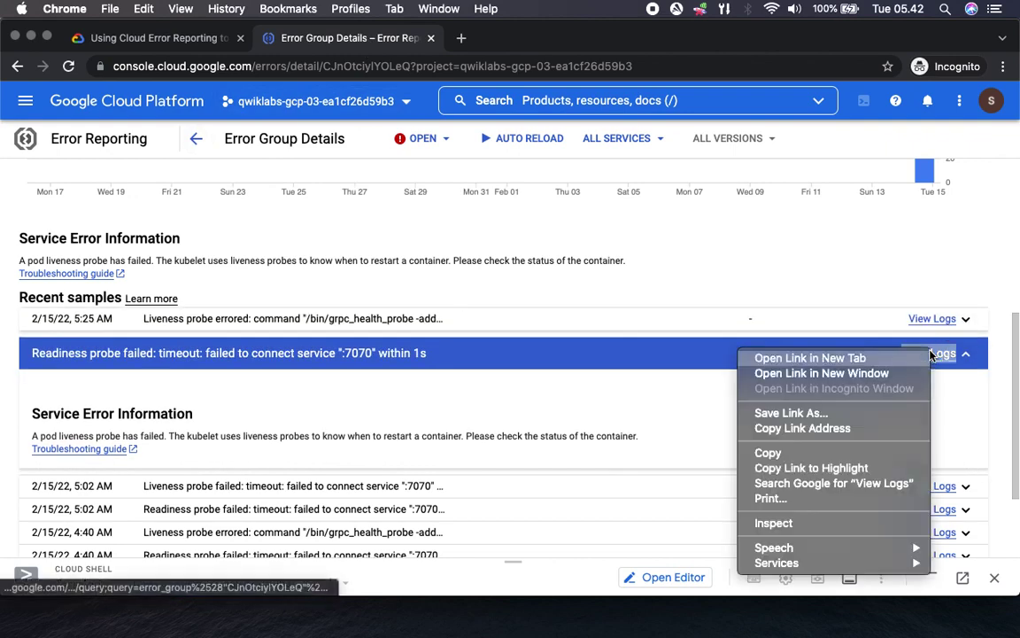
pyautogui.click(850, 357)
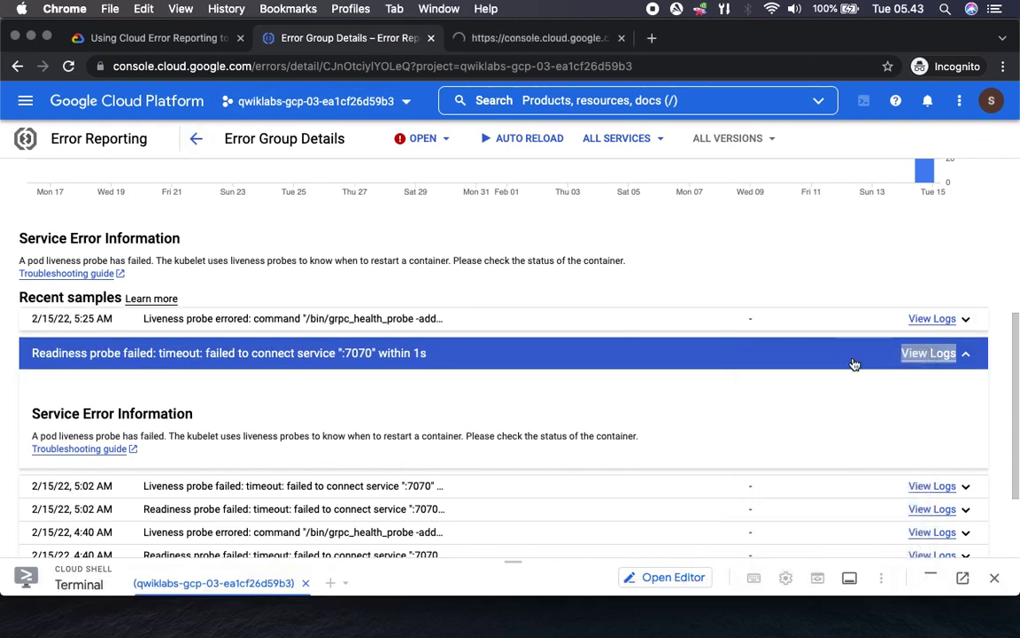
pyautogui.click(528, 38)
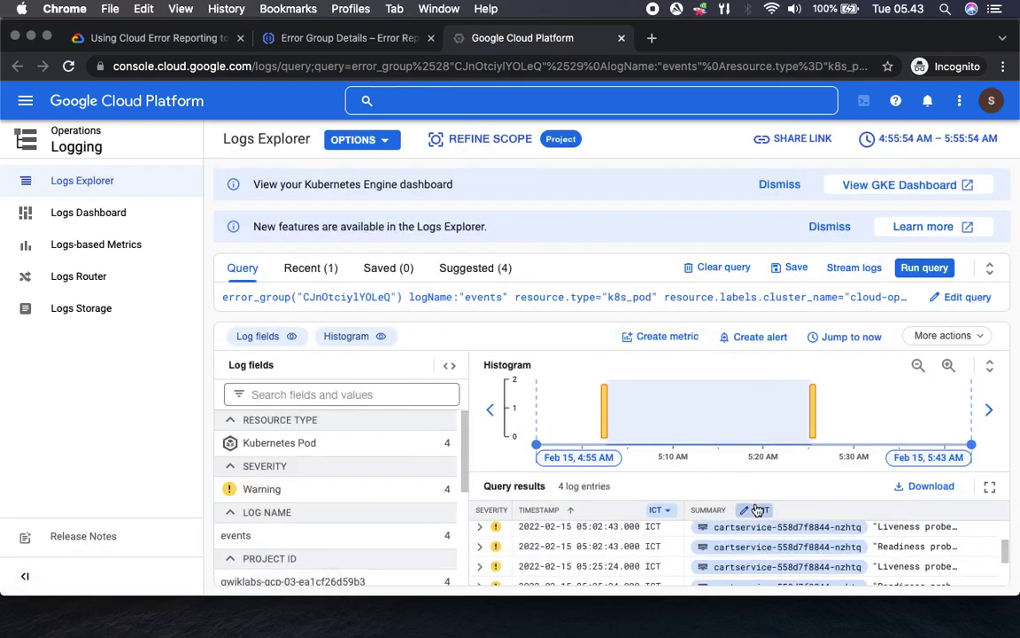
# Read the lab's instruction on changing an error group's resolution status, then return to the console's Error Groups list
pyautogui.click(173, 39)
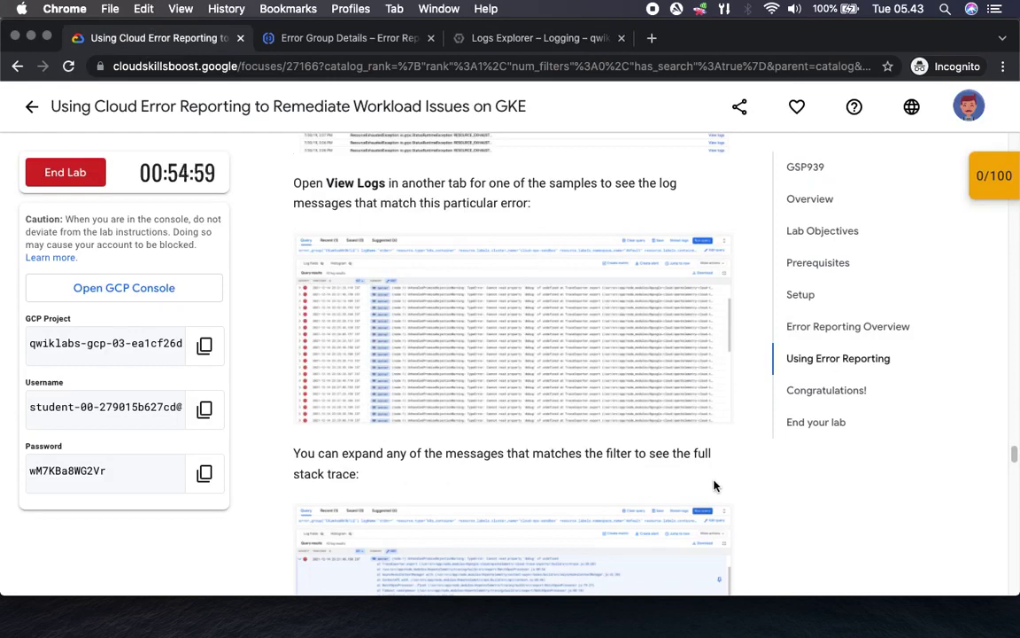
pyautogui.scroll(-3, 714, 485)
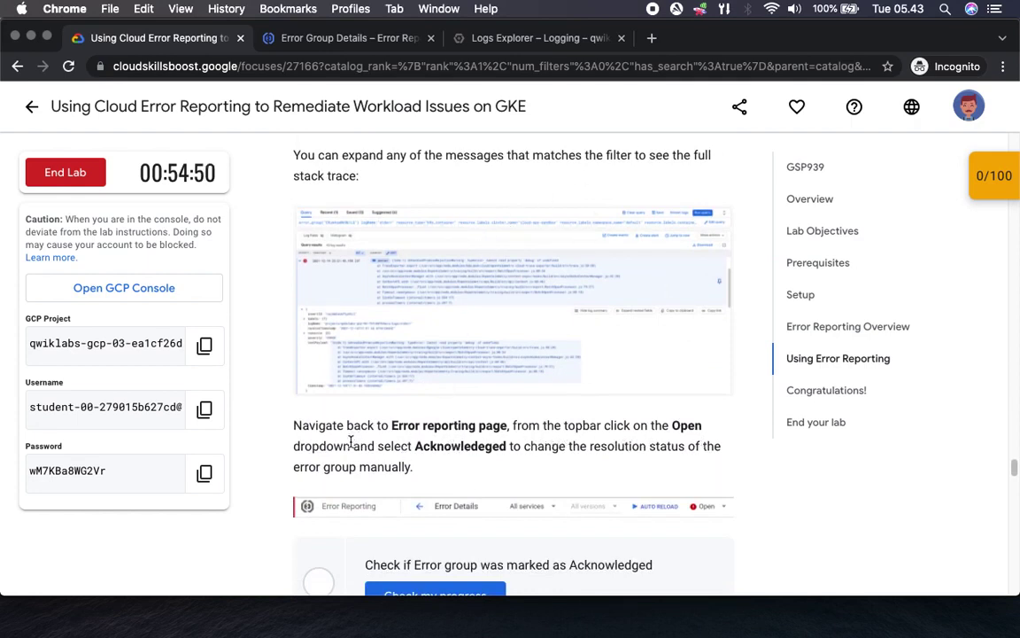
pyautogui.click(292, 45)
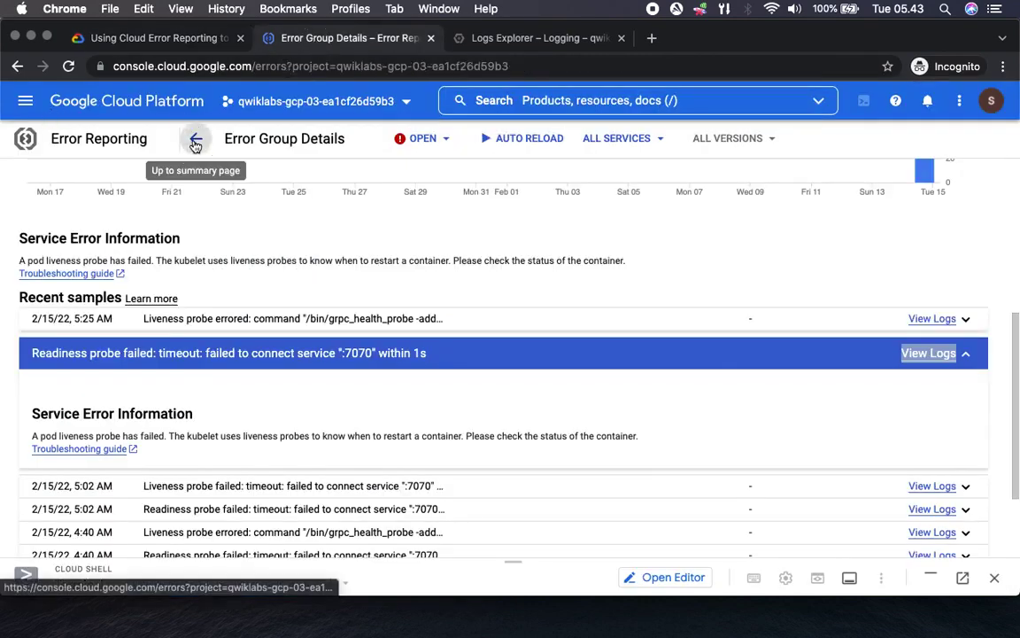
pyautogui.click(195, 141)
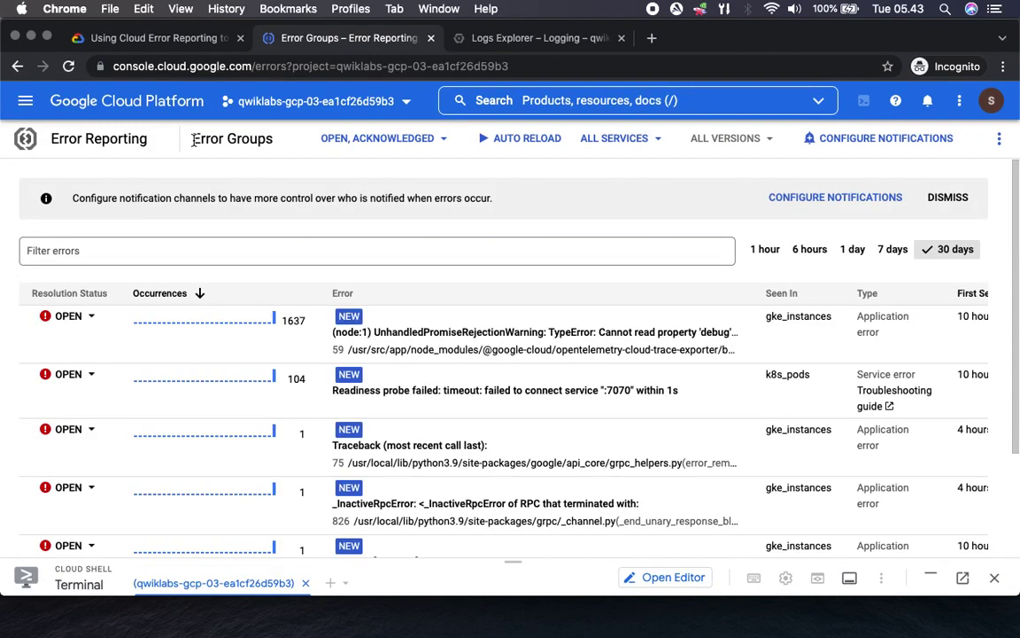
# Apply the Open and Acknowledged status filter, dismiss the navigation tip and open the first UnhandledPromiseRejectionWarning error group
pyautogui.click(407, 140)
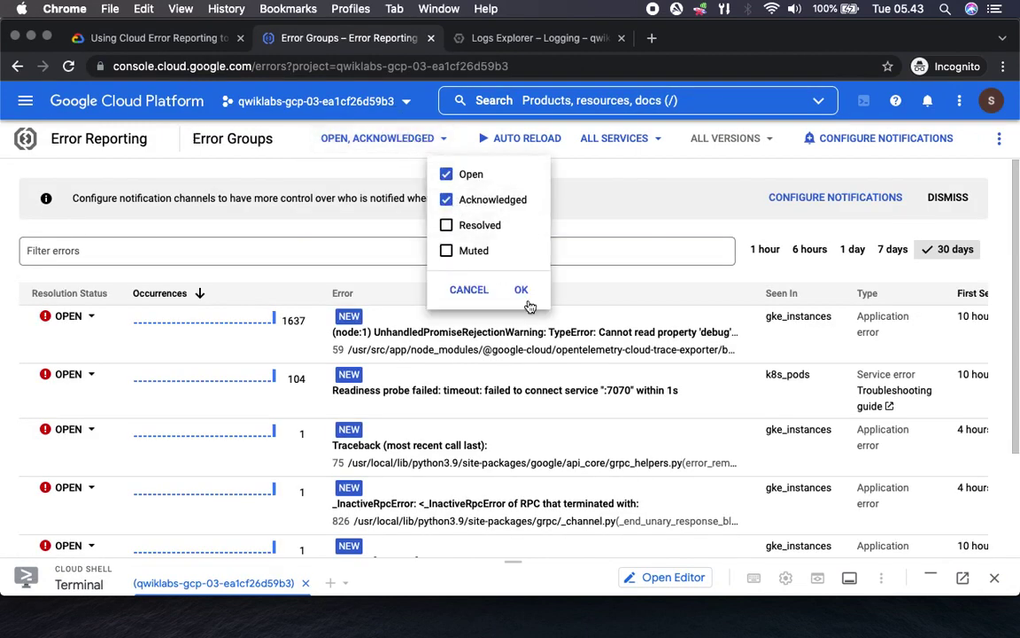
pyautogui.click(523, 292)
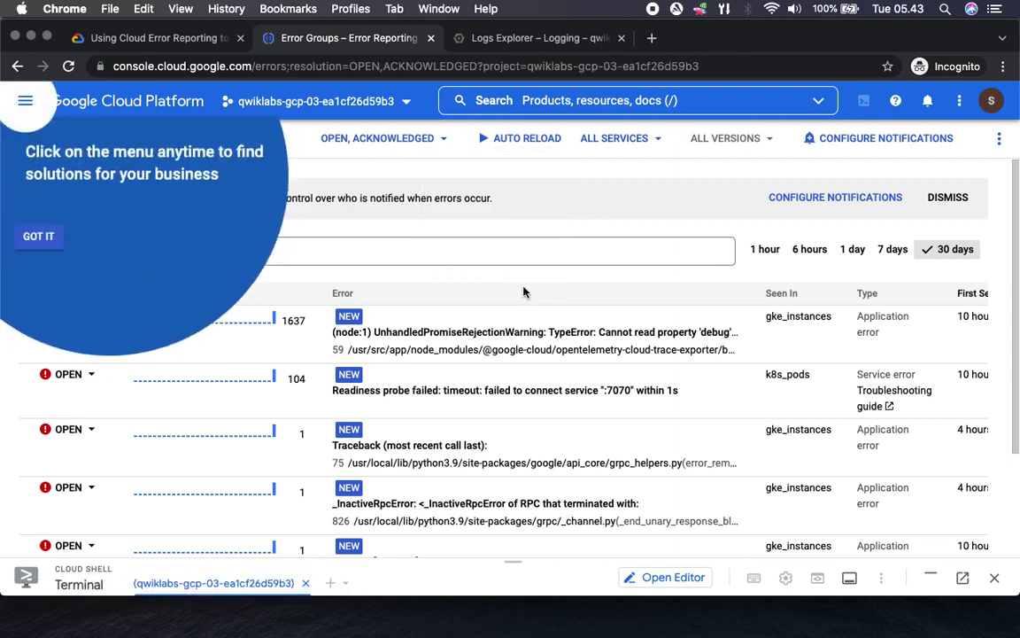
pyautogui.click(38, 238)
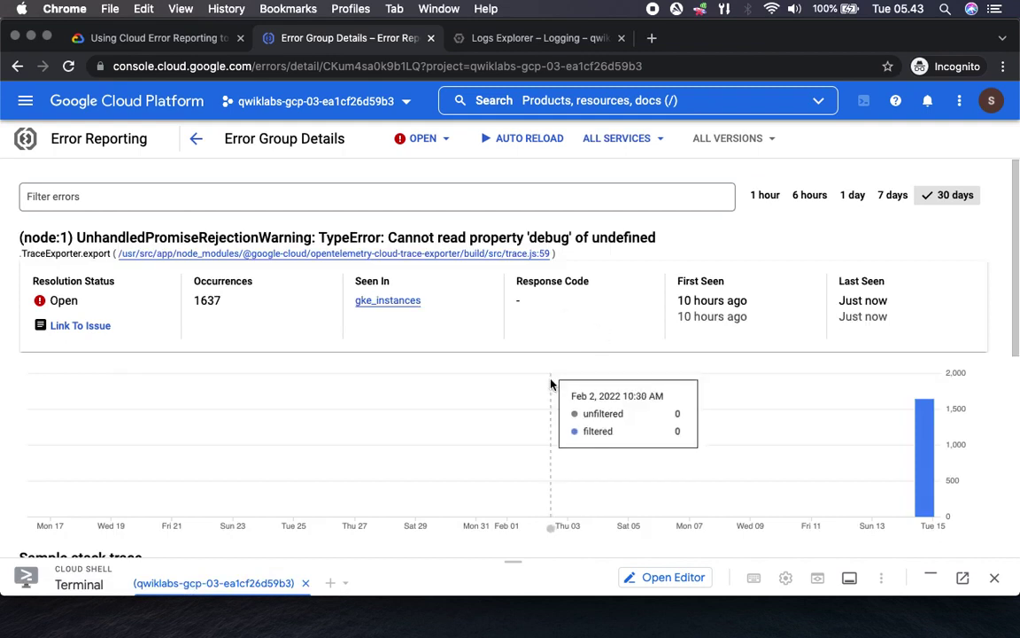
# Set the error group's resolution status to Acknowledged and return to the lab's progress check for it
pyautogui.click(437, 140)
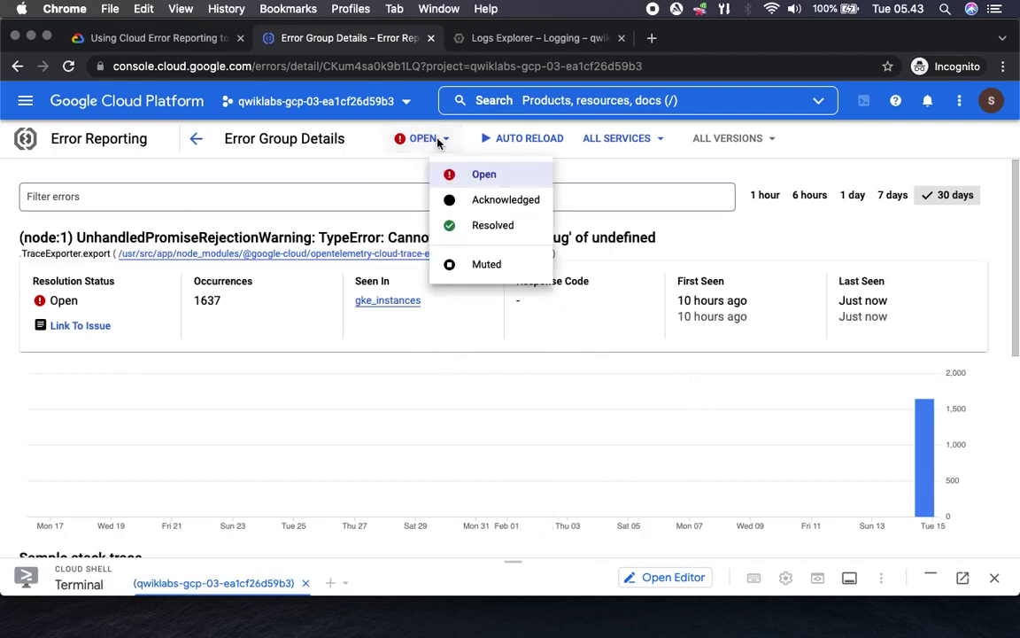
pyautogui.click(498, 201)
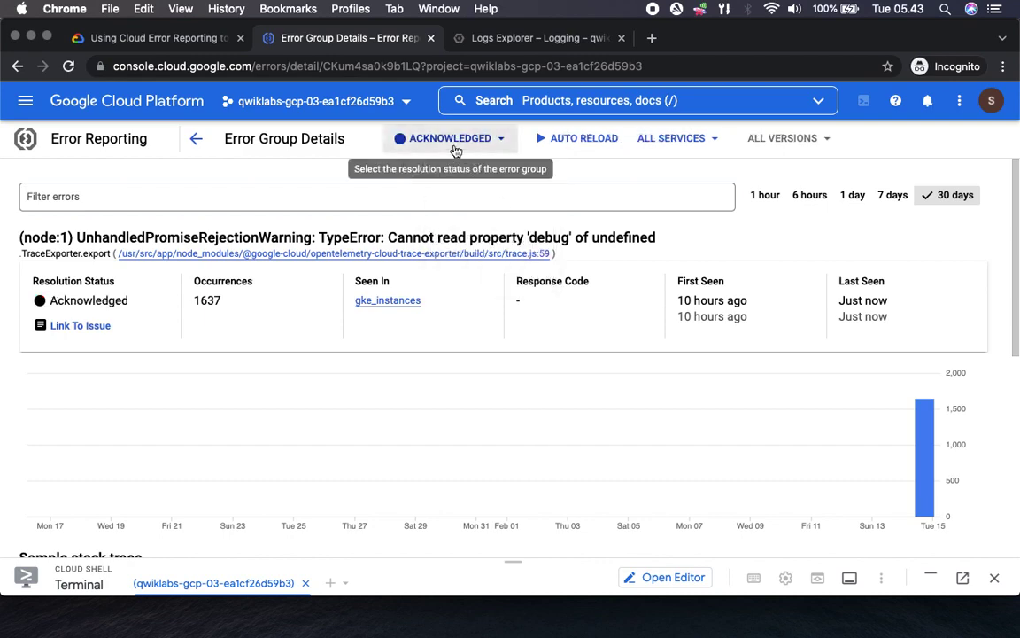
pyautogui.click(141, 38)
pyautogui.scroll(-3, 496, 408)
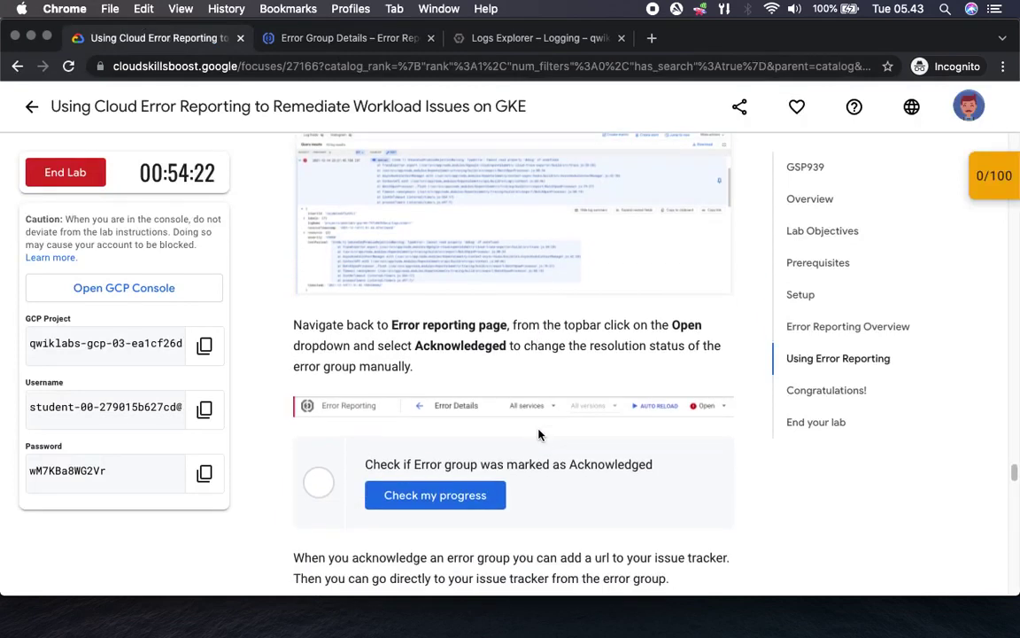
# Check the lab progress for marking the error group as Acknowledged, both in the instructions and in the Checkpoints list
pyautogui.click(444, 499)
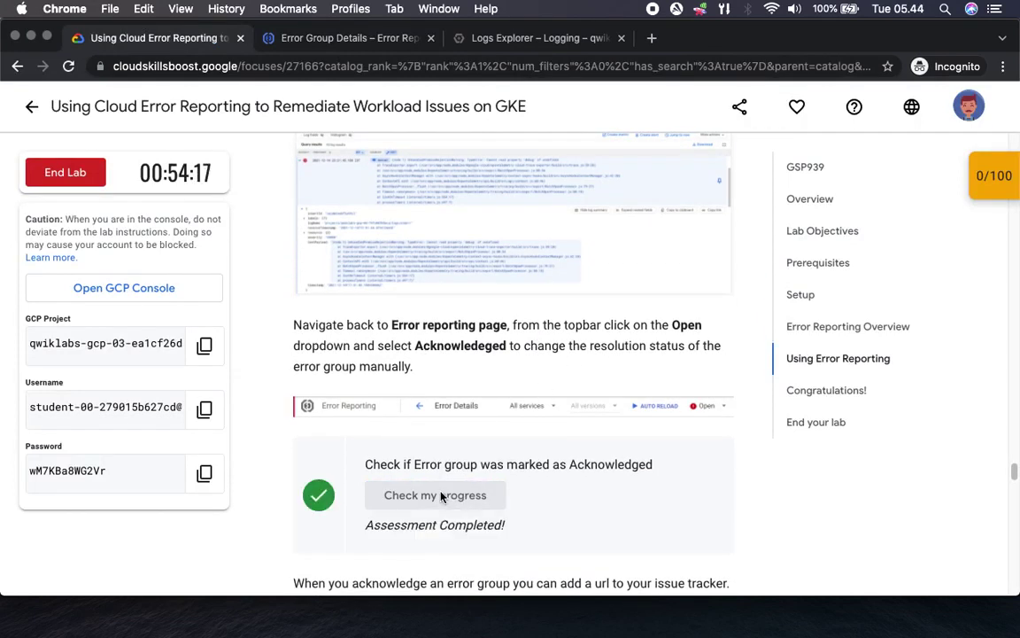
pyautogui.click(993, 175)
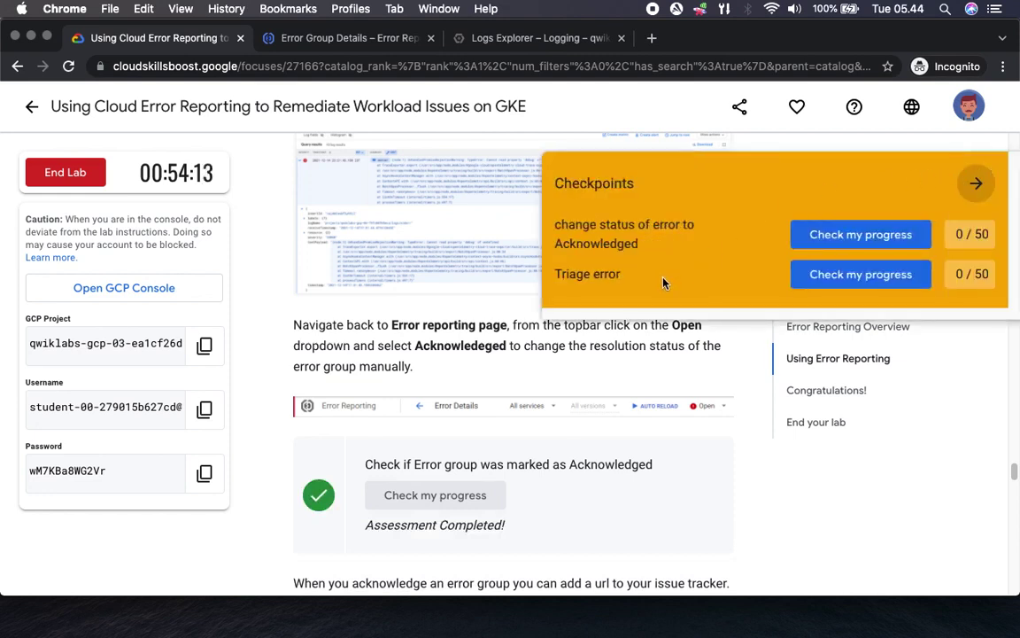
pyautogui.click(869, 234)
pyautogui.click(976, 183)
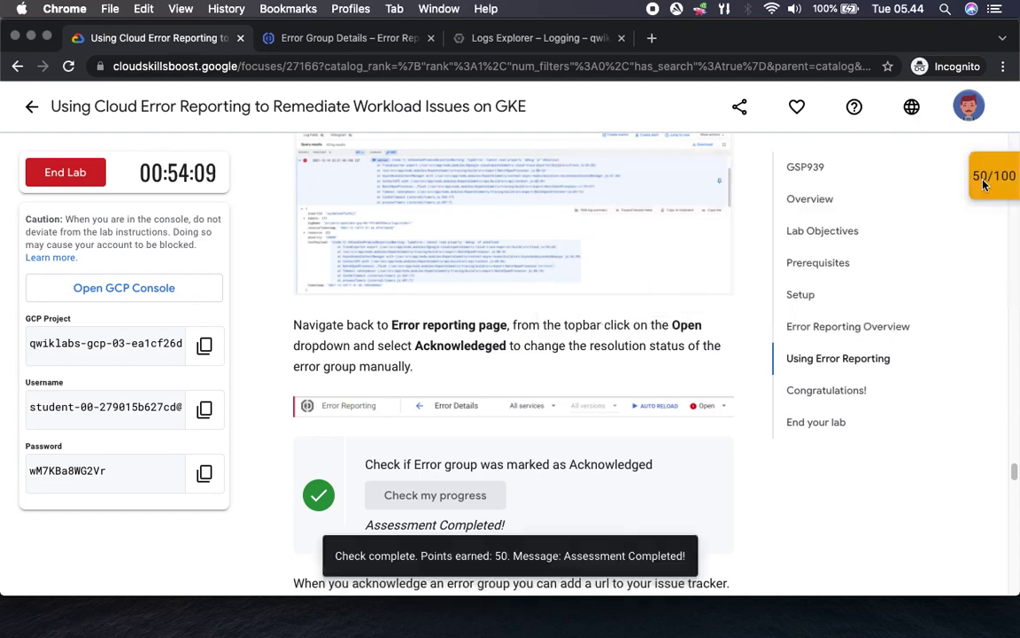
# Read the lab's Link to issue instruction, copy the sample issue tracker URL and switch to the Error Group Details page
pyautogui.scroll(-5, 640, 399)
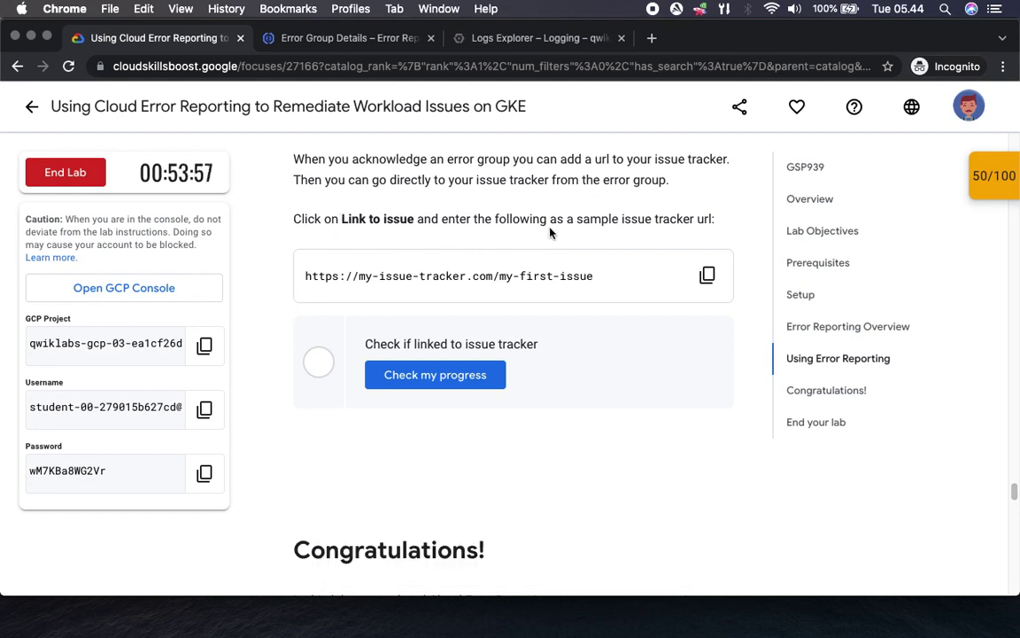
pyautogui.click(708, 276)
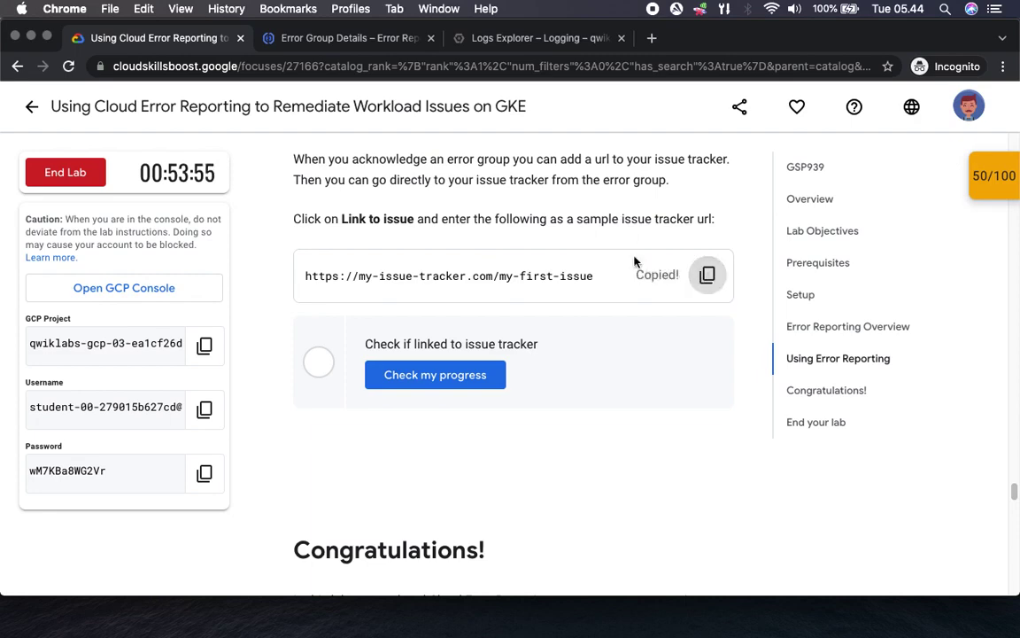
pyautogui.click(343, 40)
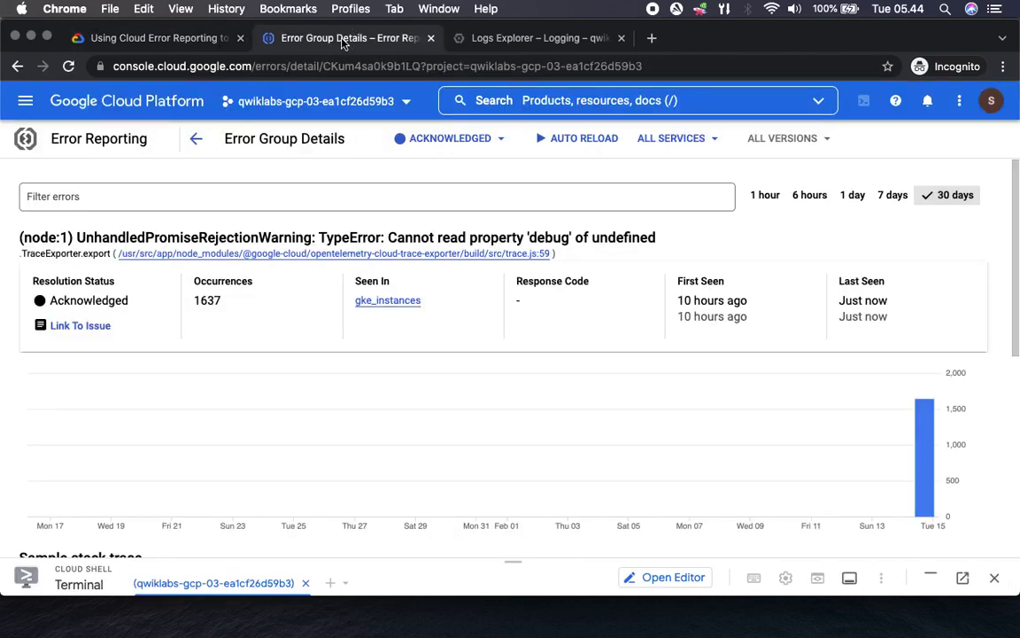
pyautogui.click(140, 40)
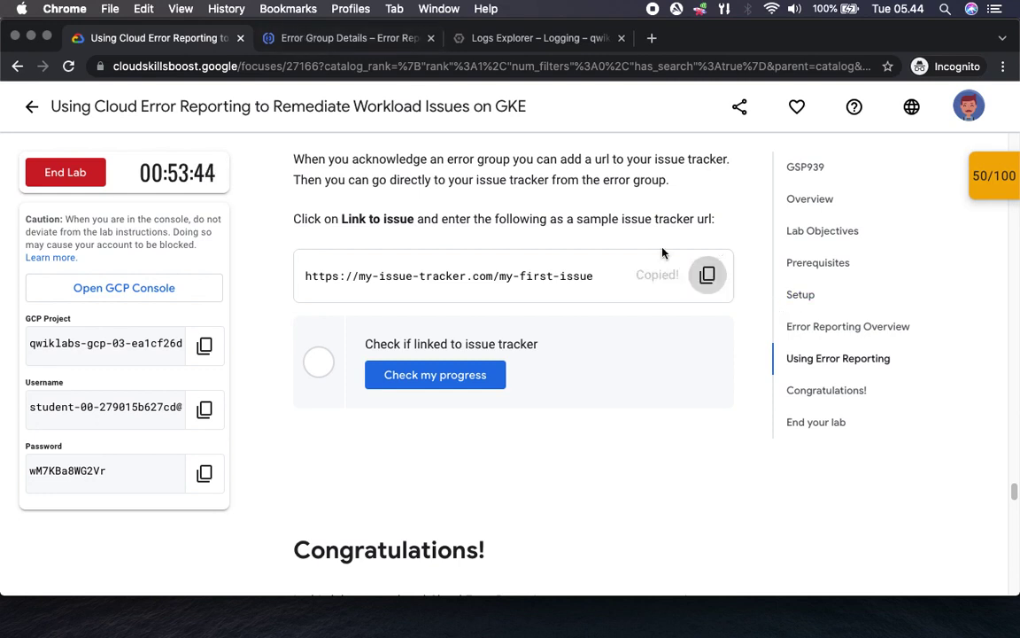
pyautogui.click(321, 40)
# Examine the error group's resolution status options and its service and version filters, keeping the status Acknowledged
pyautogui.click(504, 139)
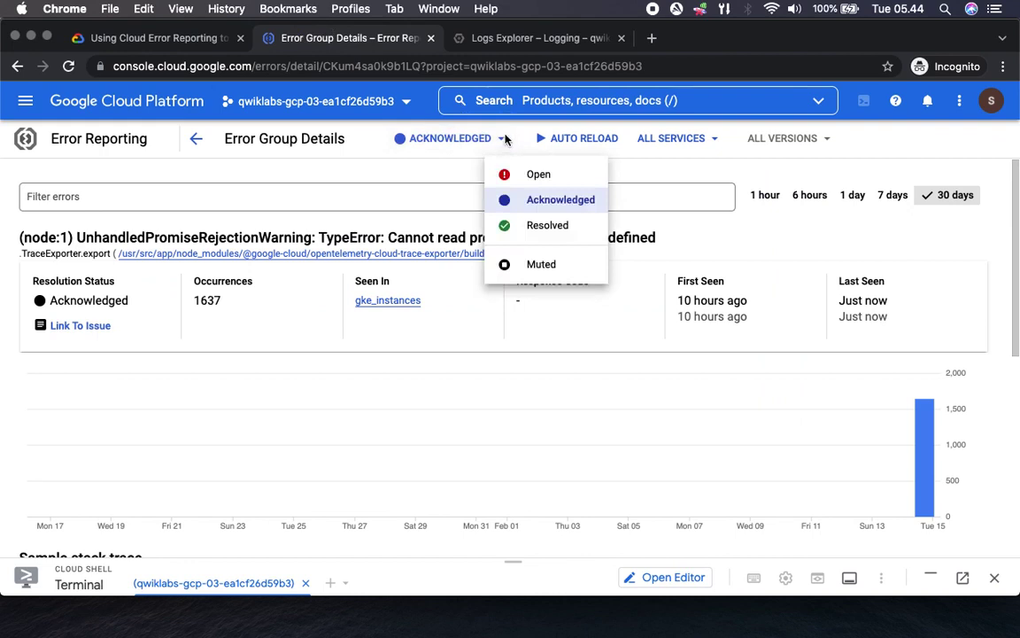
pyautogui.click(504, 139)
pyautogui.click(715, 144)
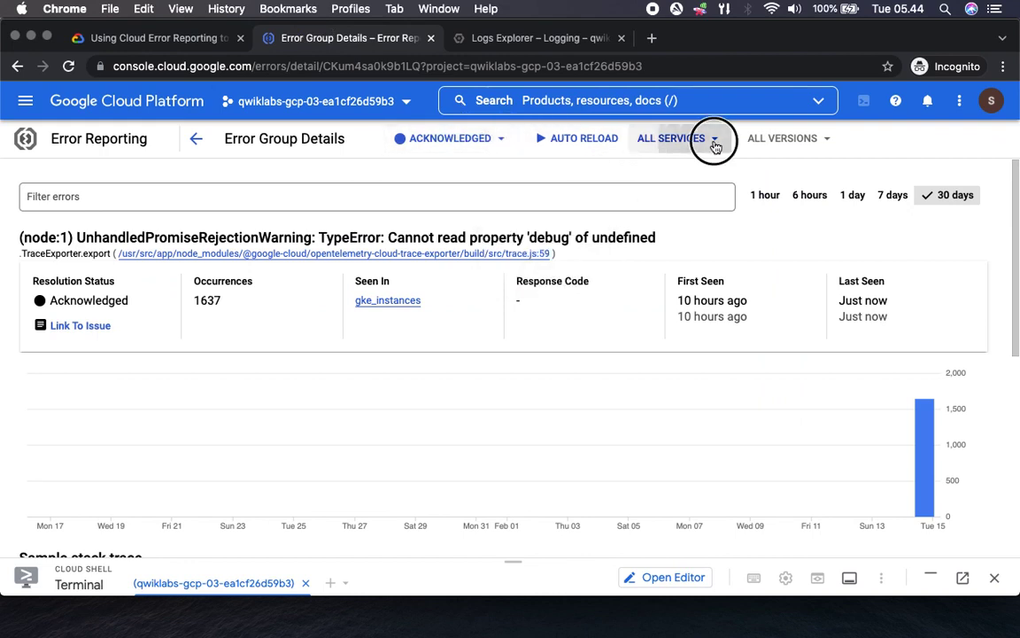
pyautogui.click(876, 147)
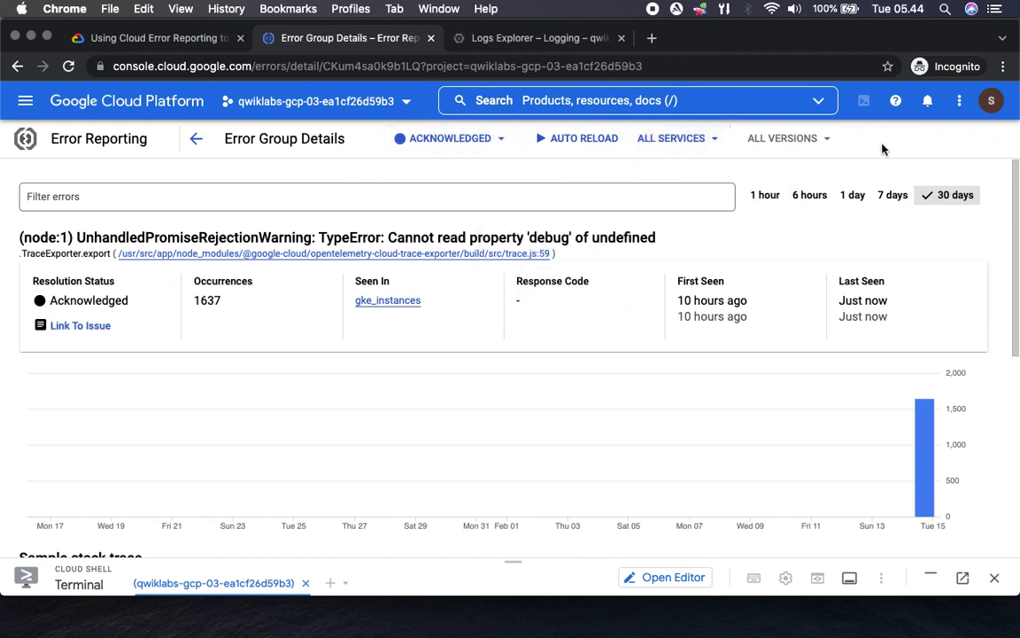
pyautogui.moveTo(1009, 248)
pyautogui.mouseDown()
pyautogui.moveTo(990, 494)
pyautogui.moveTo(996, 217)
pyautogui.mouseUp()
pyautogui.click(489, 143)
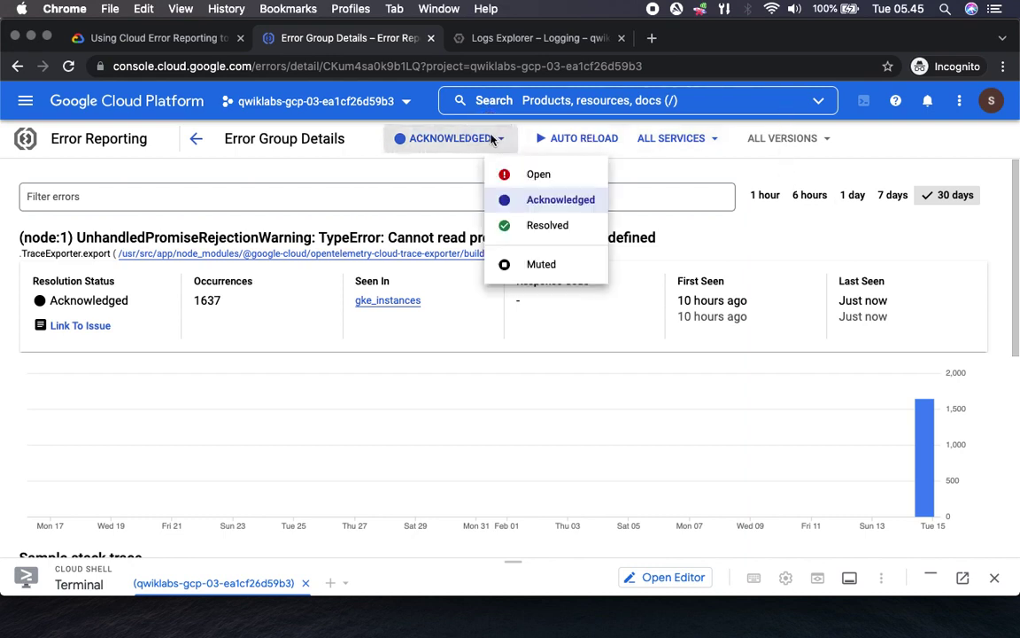
pyautogui.click(542, 199)
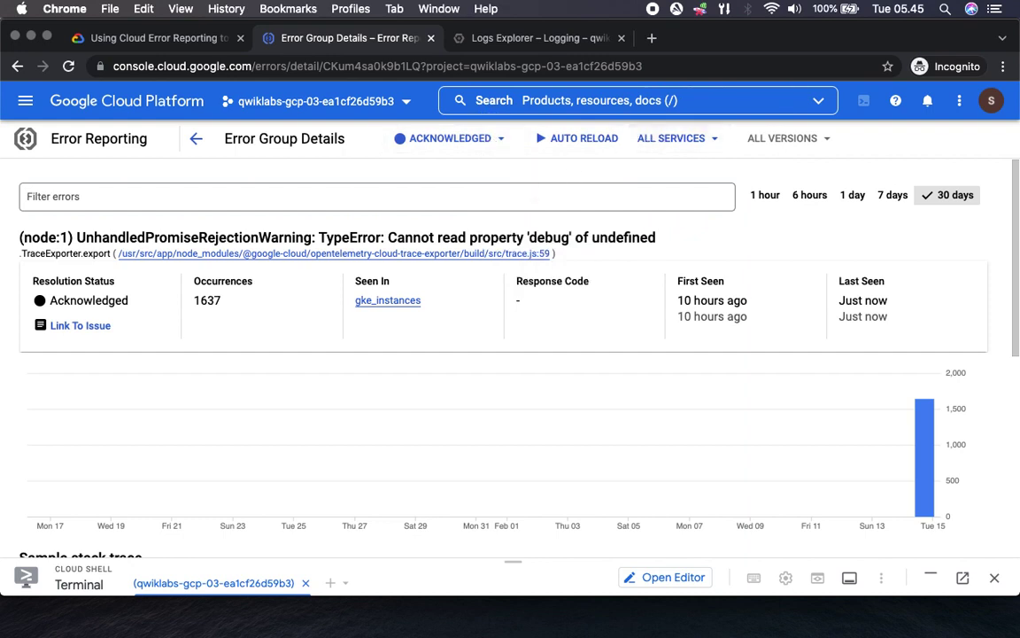
pyautogui.moveTo(574, 405)
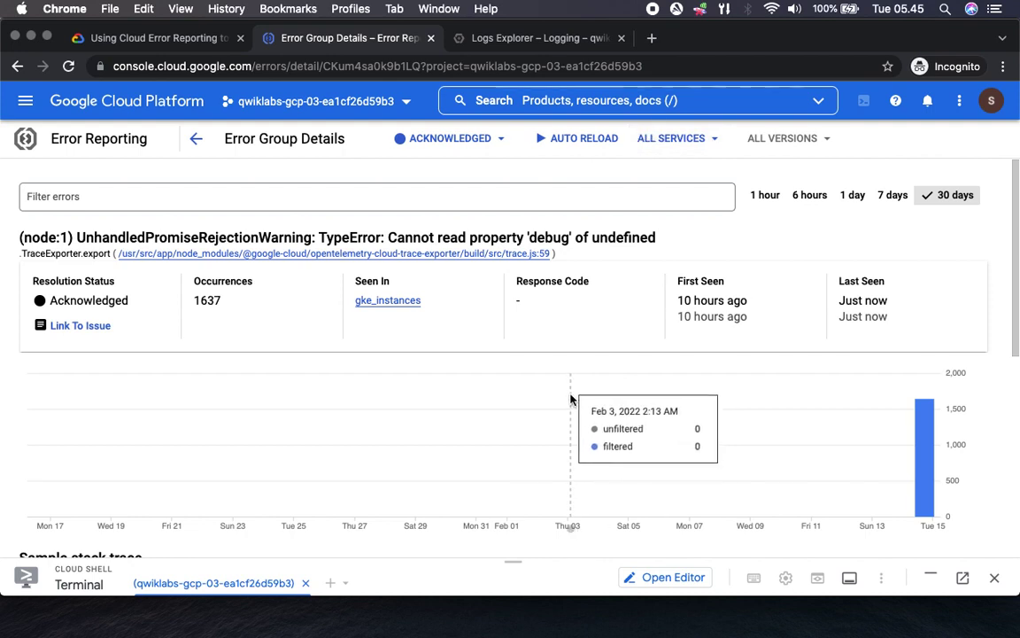
pyautogui.click(698, 143)
pyautogui.click(818, 120)
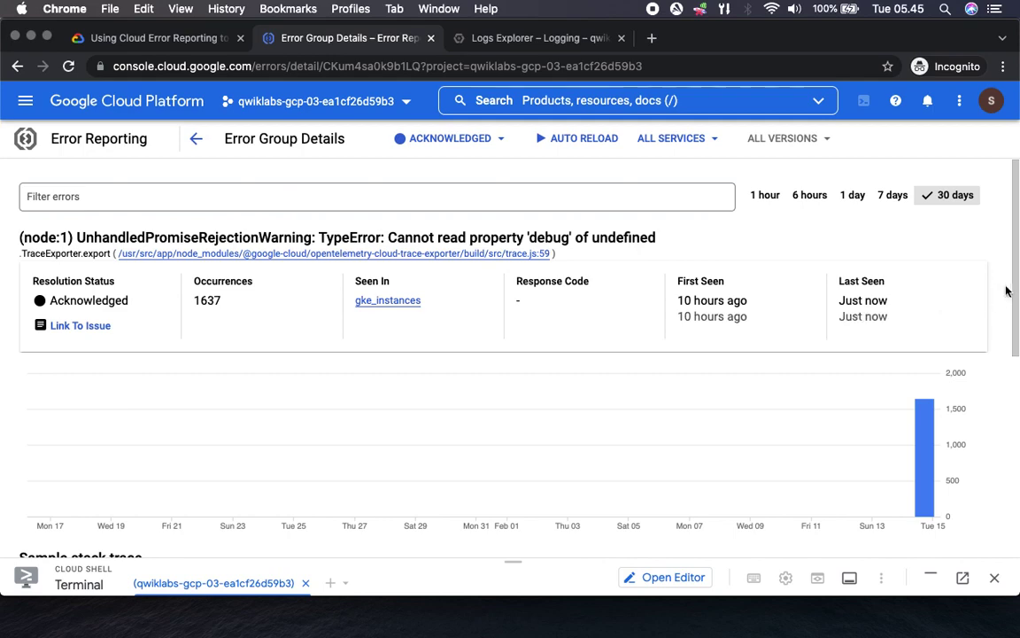
# Close the Learn panel in Logs Explorer, copy a share link to the current query and return to the error group
pyautogui.click(548, 39)
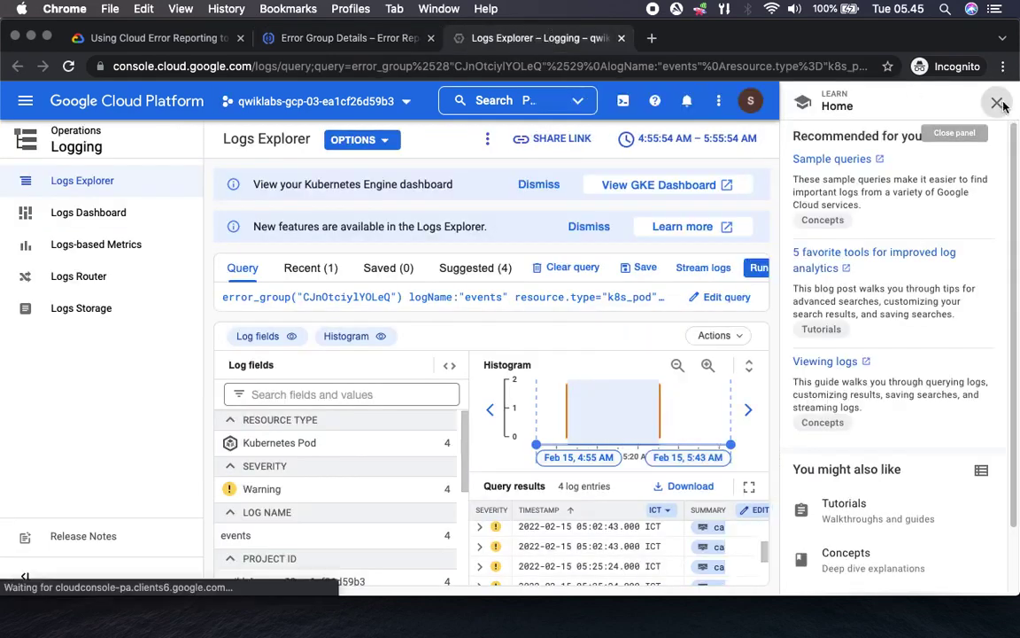
pyautogui.click(996, 103)
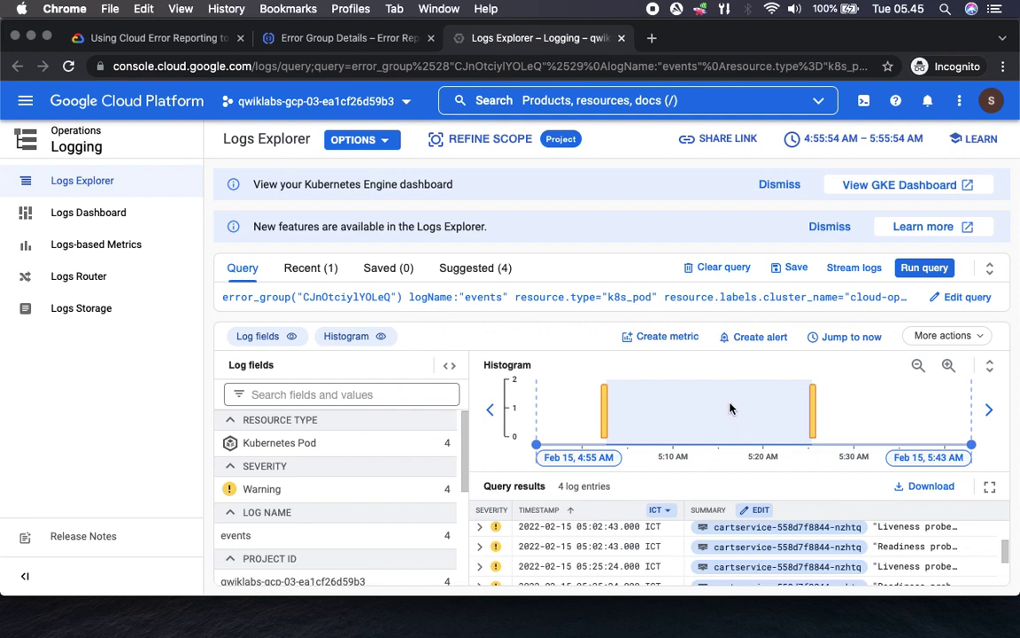
pyautogui.click(726, 140)
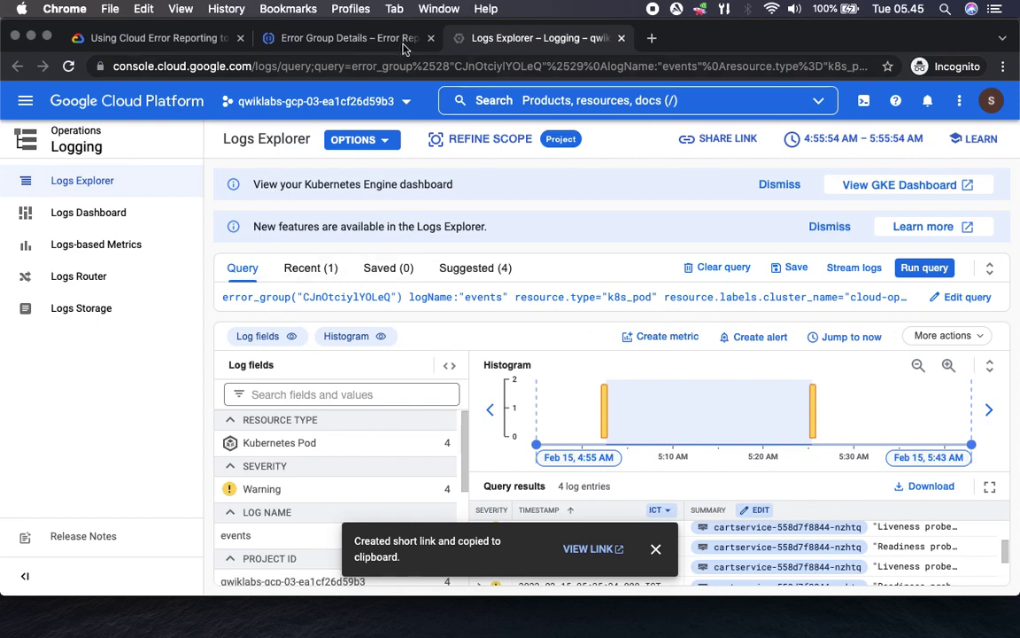
pyautogui.click(353, 40)
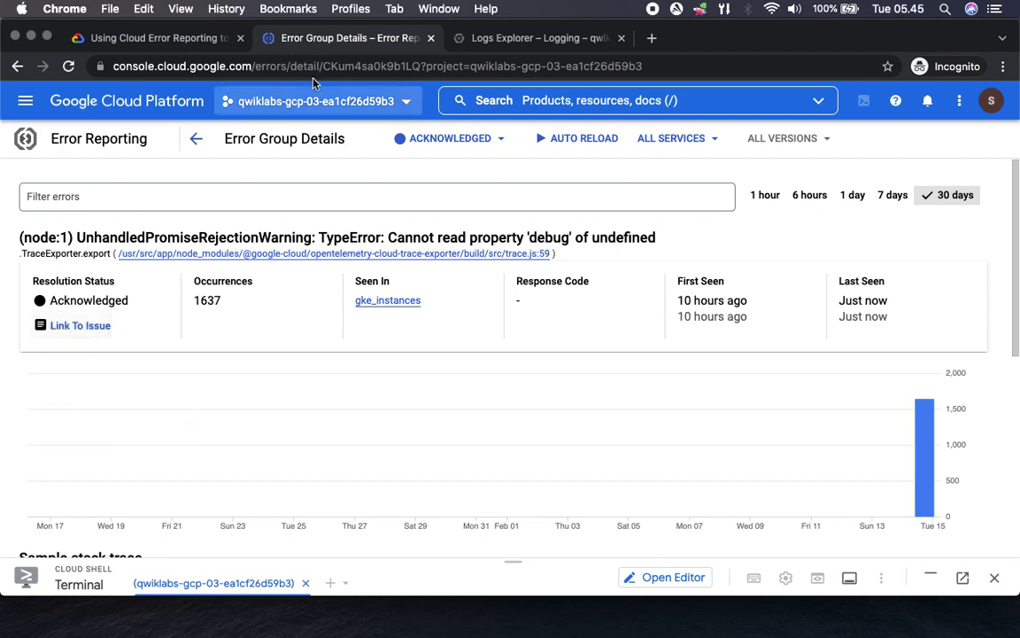
pyautogui.click(164, 38)
pyautogui.click(708, 277)
pyautogui.click(297, 38)
pyautogui.click(80, 328)
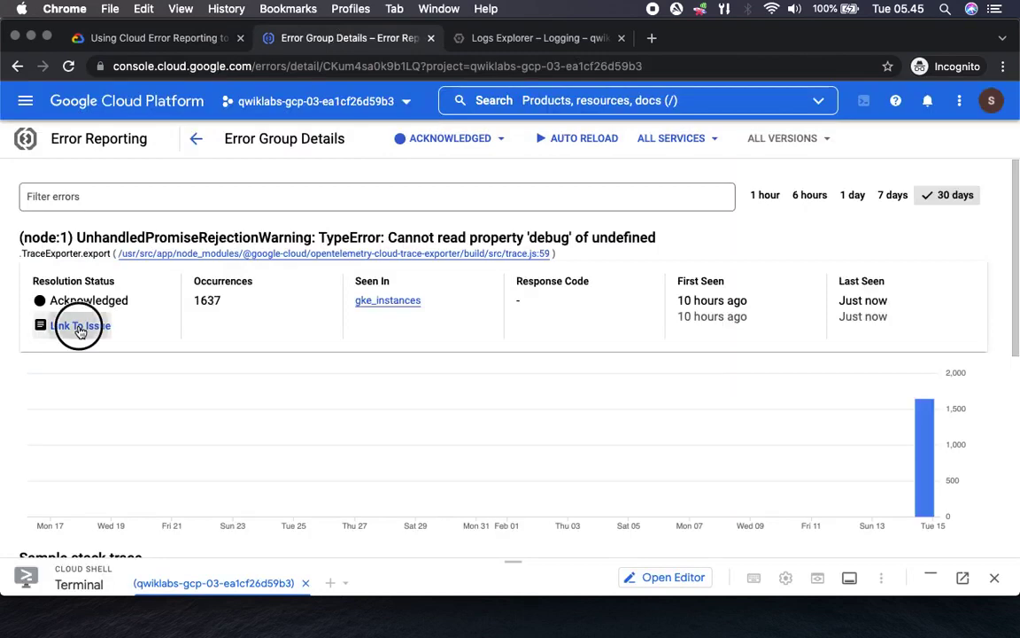
pyautogui.click(487, 347)
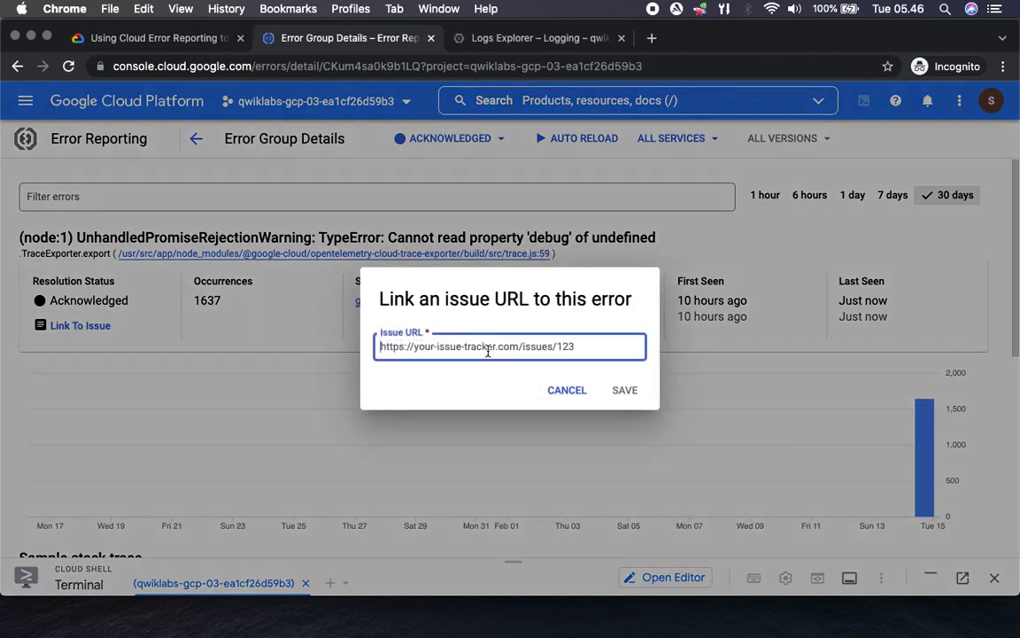
pyautogui.press('super+v')
pyautogui.click(625, 389)
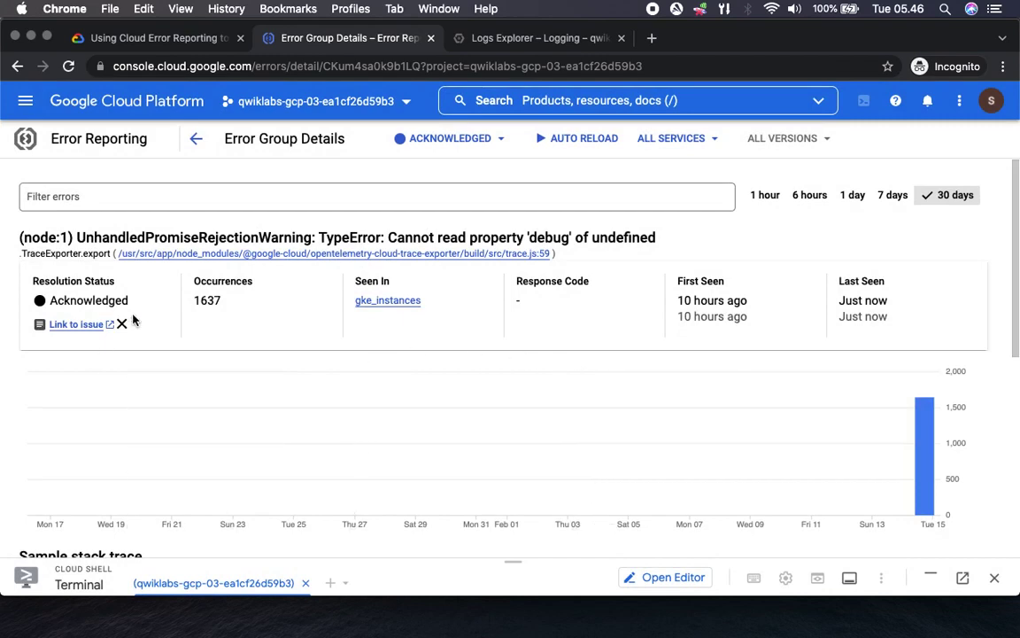
# Check the lab progress for the issue tracker link, then check the Triage error checkpoint in the Checkpoints list
pyautogui.click(164, 39)
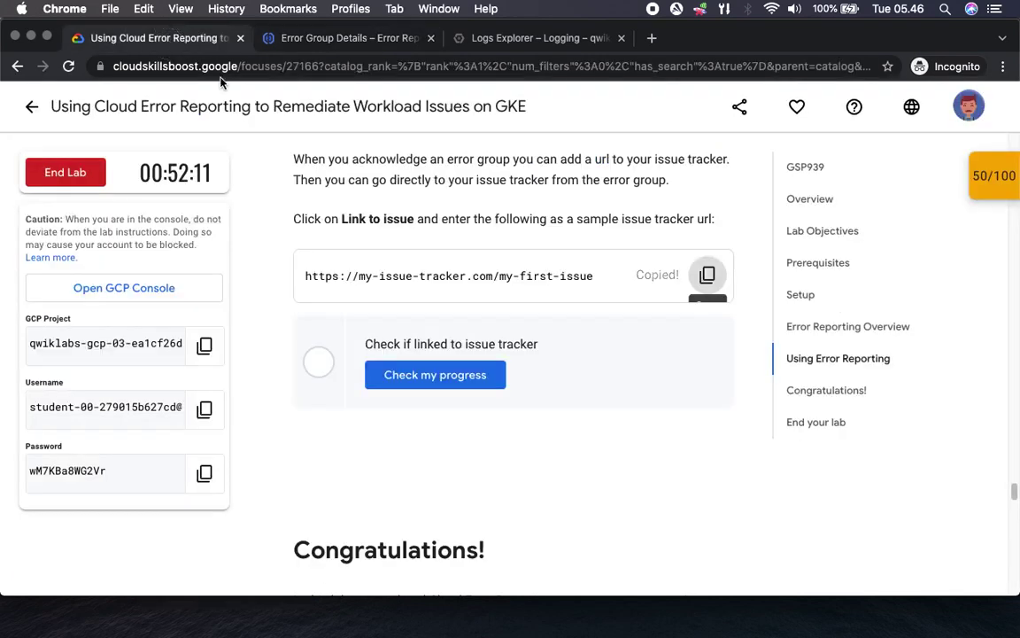
pyautogui.click(454, 379)
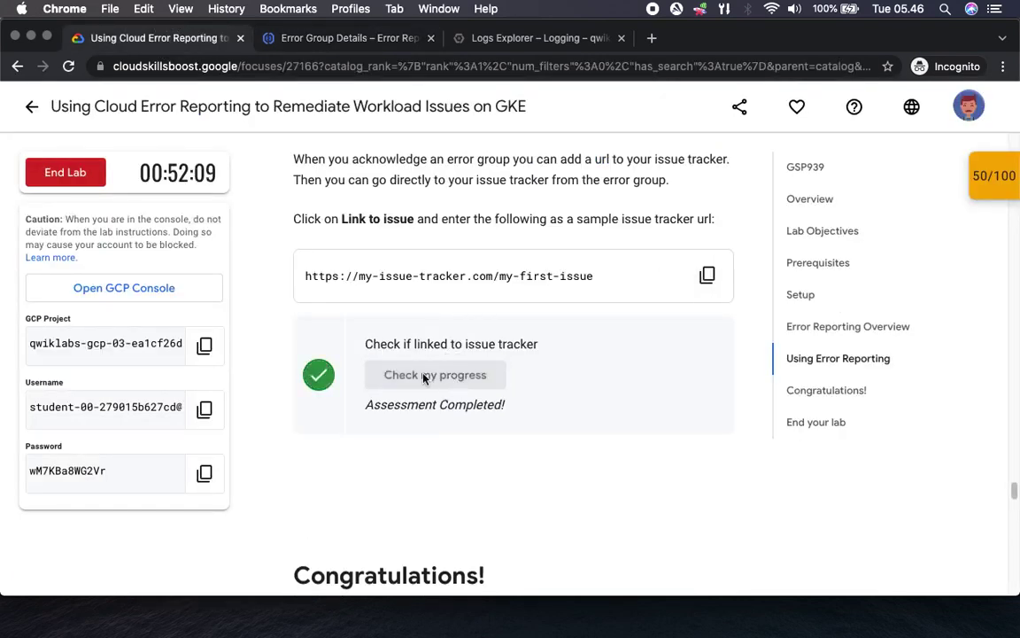
pyautogui.click(992, 182)
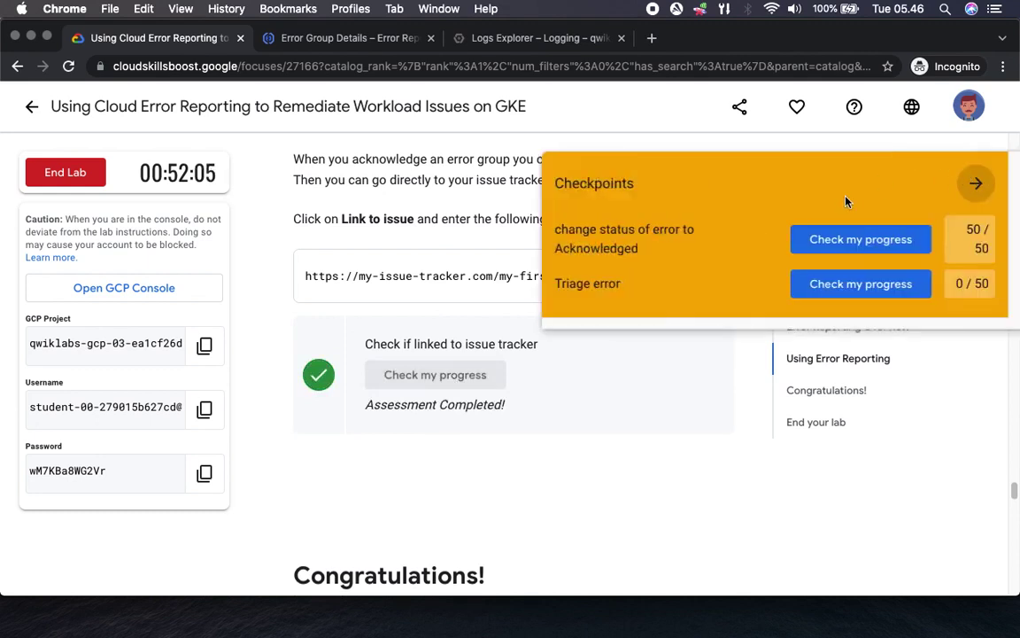
pyautogui.click(872, 288)
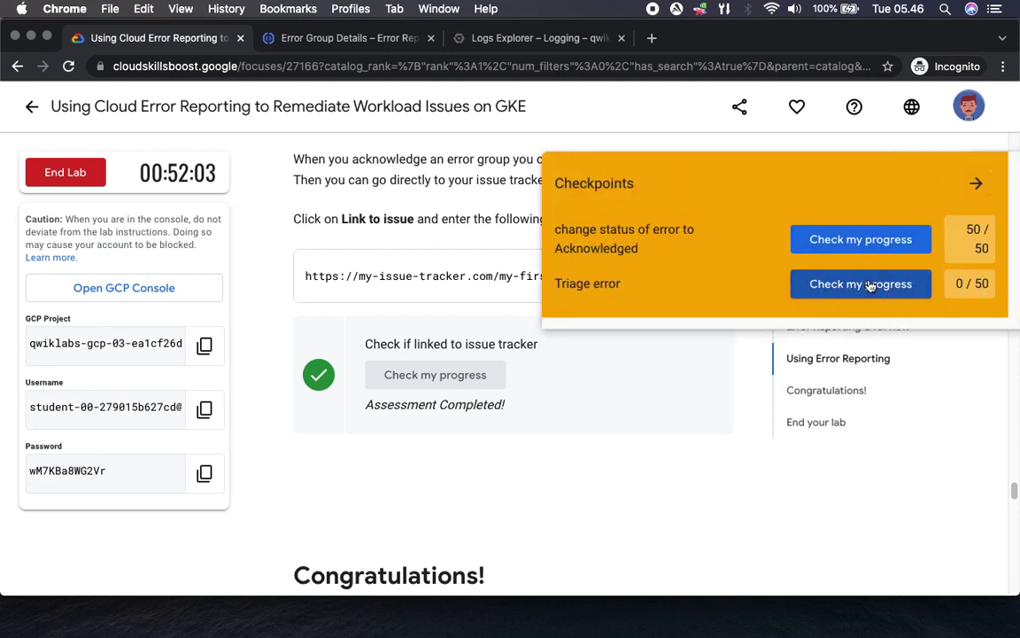
pyautogui.click(975, 182)
# Read through the lab's closing sections, from Congratulations to the End your lab instructions
pyautogui.scroll(-5, 657, 439)
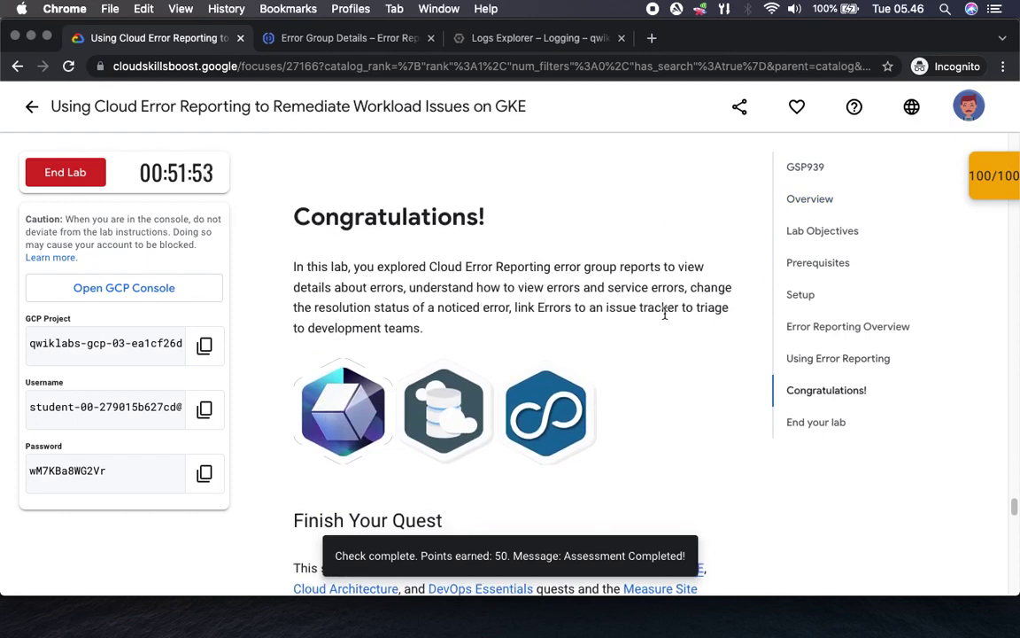
pyautogui.scroll(-3, 676, 394)
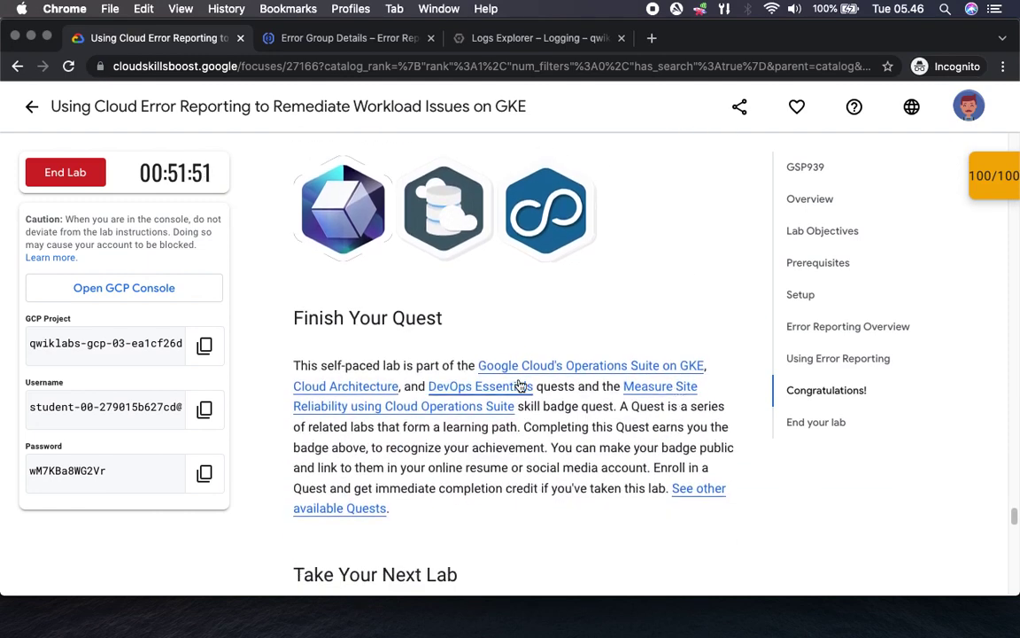
pyautogui.scroll(-5, 626, 478)
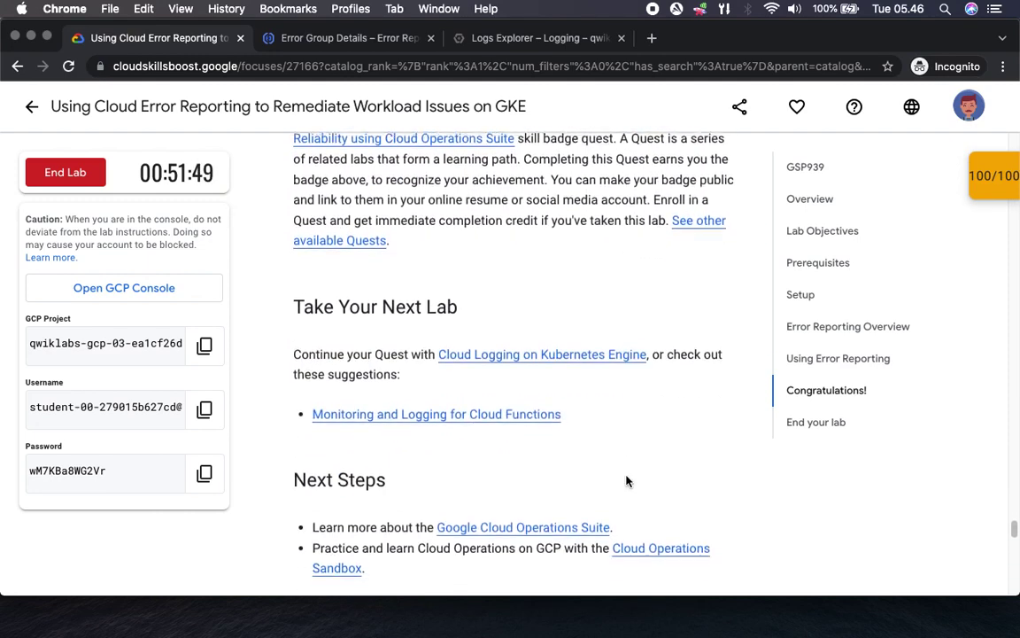
pyautogui.scroll(-1, 626, 481)
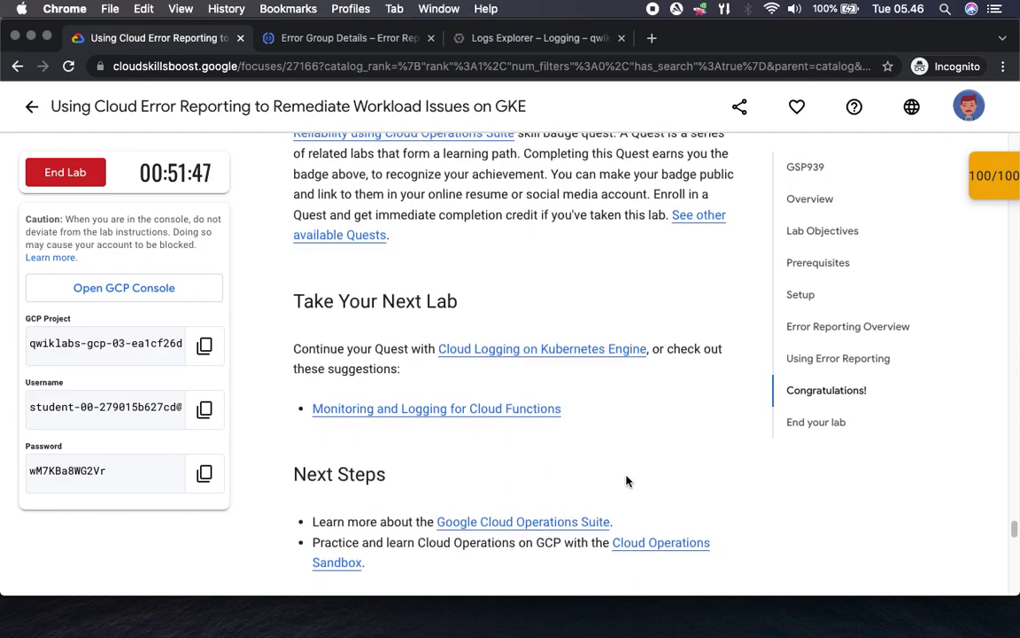
pyautogui.scroll(-3, 629, 481)
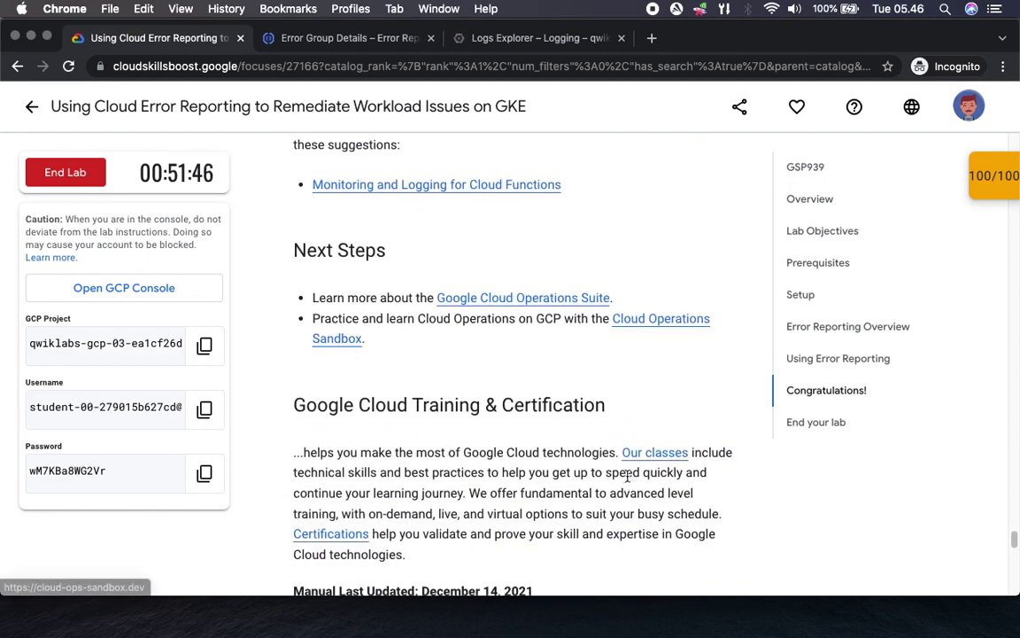
pyautogui.scroll(-6, 628, 481)
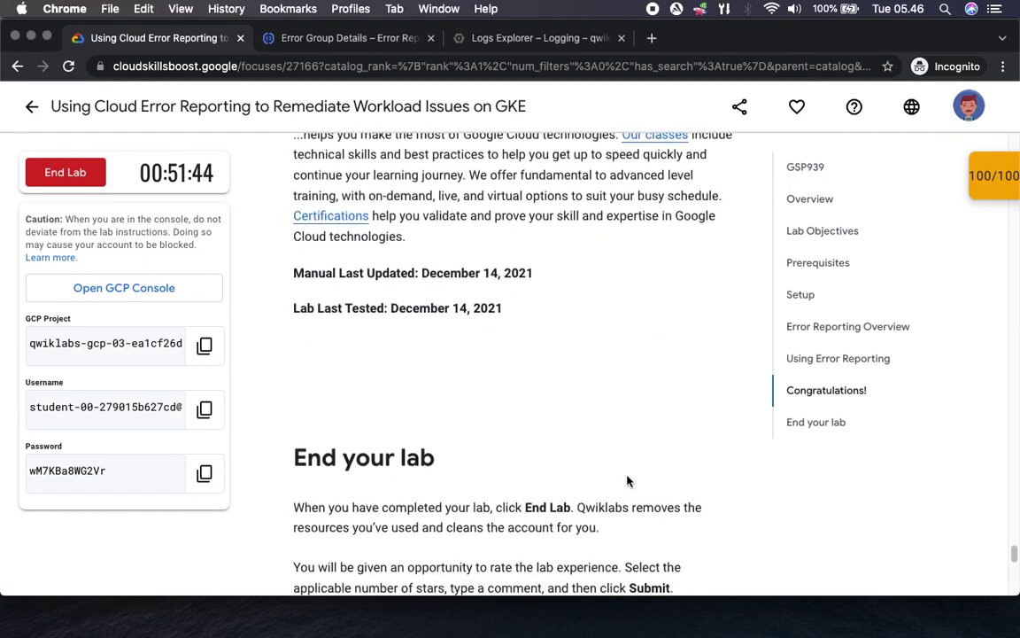
pyautogui.scroll(-7, 626, 481)
pyautogui.scroll(-5, 628, 481)
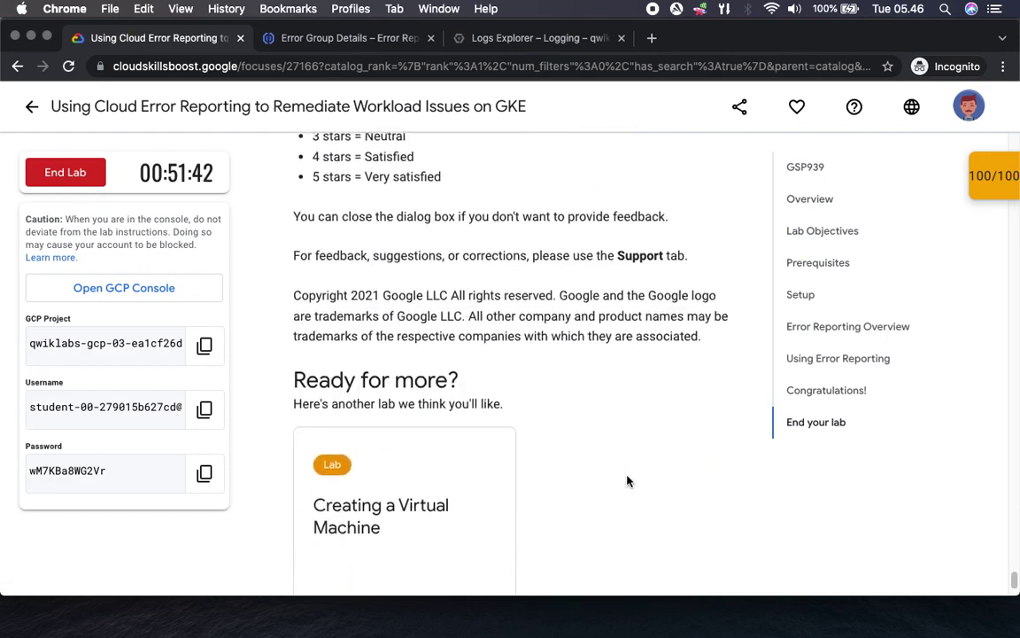
# End the lab, confirm ending it, and submit a five-star satisfaction rating without additional comments
pyautogui.click(79, 177)
pyautogui.click(669, 403)
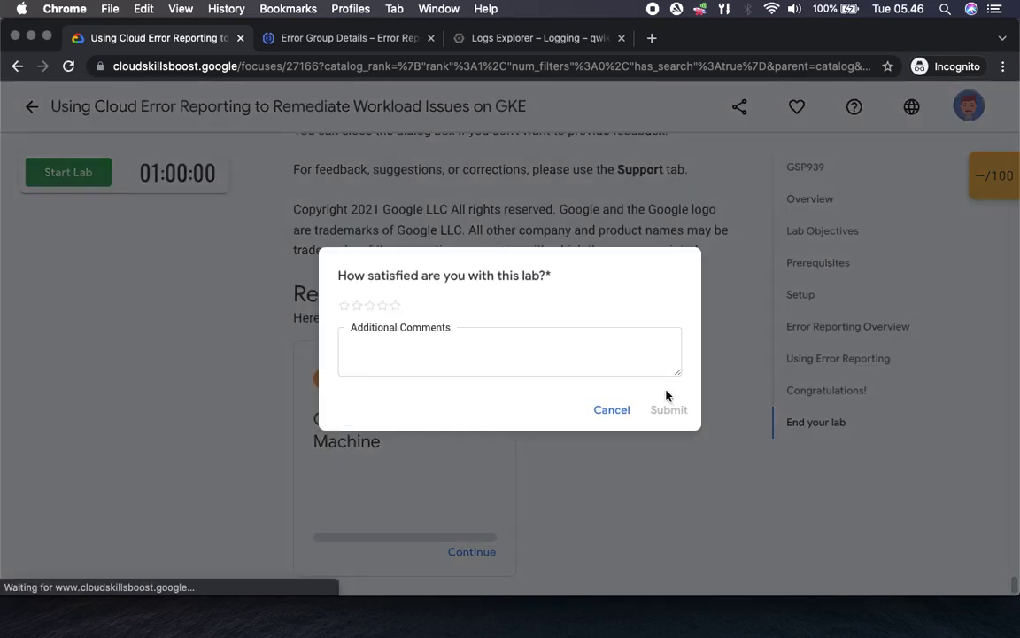
pyautogui.click(396, 306)
pyautogui.click(675, 411)
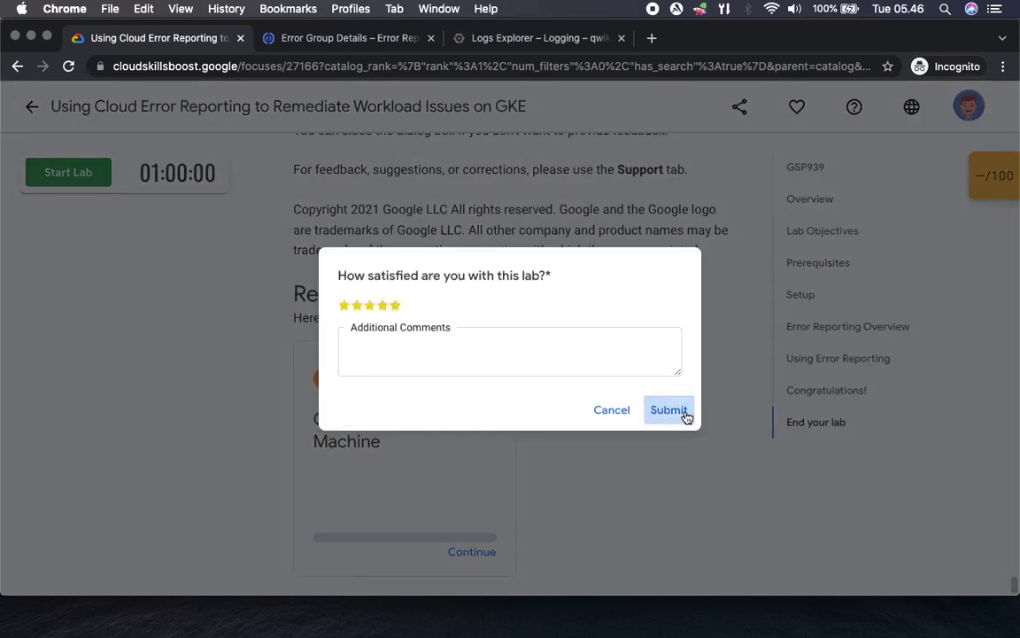